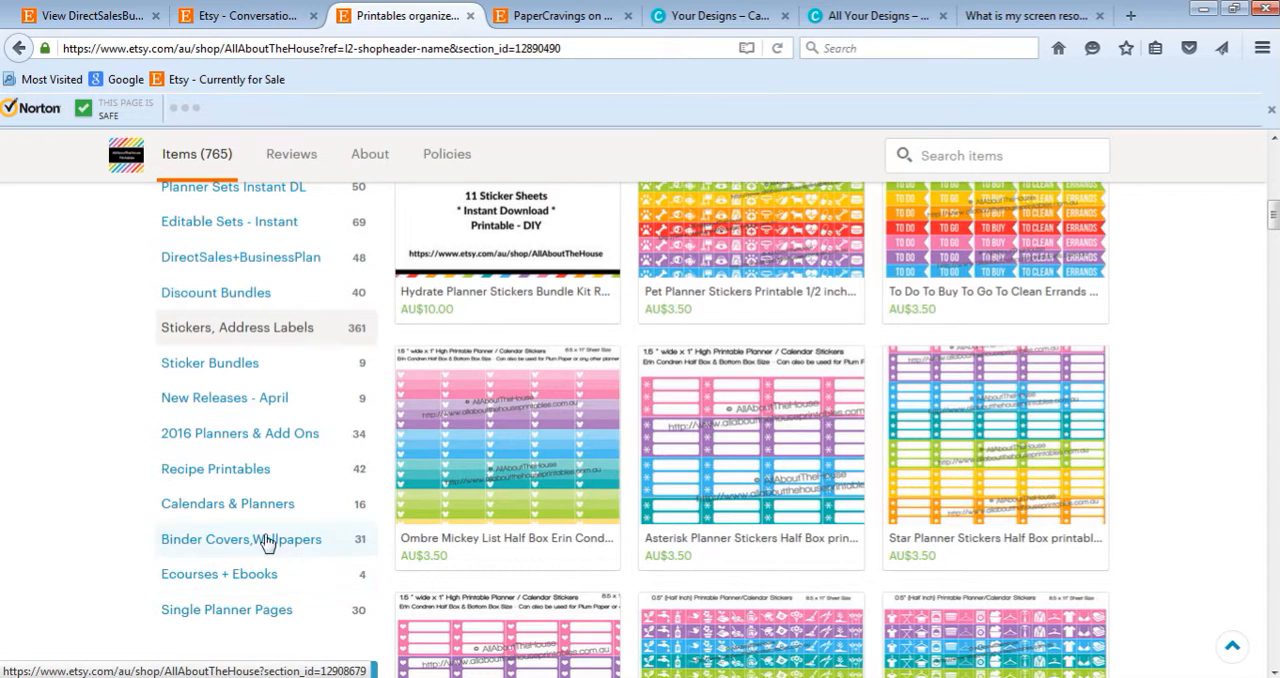
- Look through the digital paper and template listings in the PaperCravings Etsy shop
{"action": "left_click", "coordinate": [538, 20]}
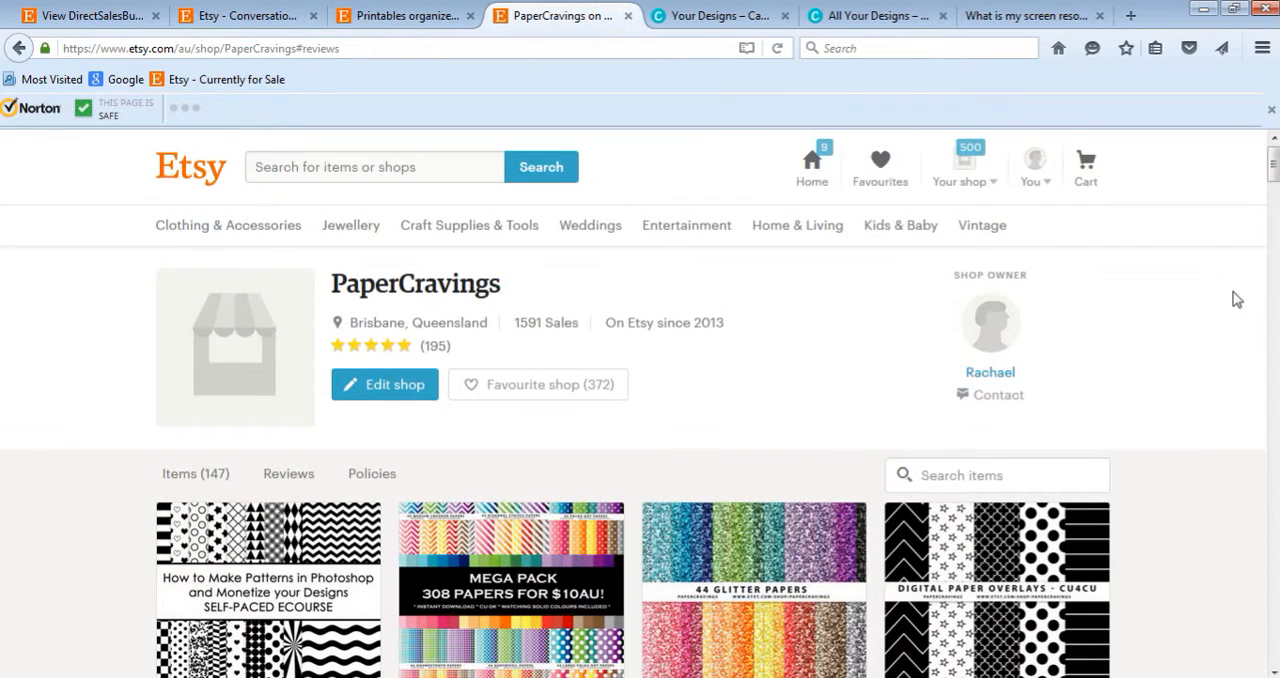
{"action": "scroll", "coordinate": [1176, 337], "scroll_direction": "down", "scroll_amount": 10}
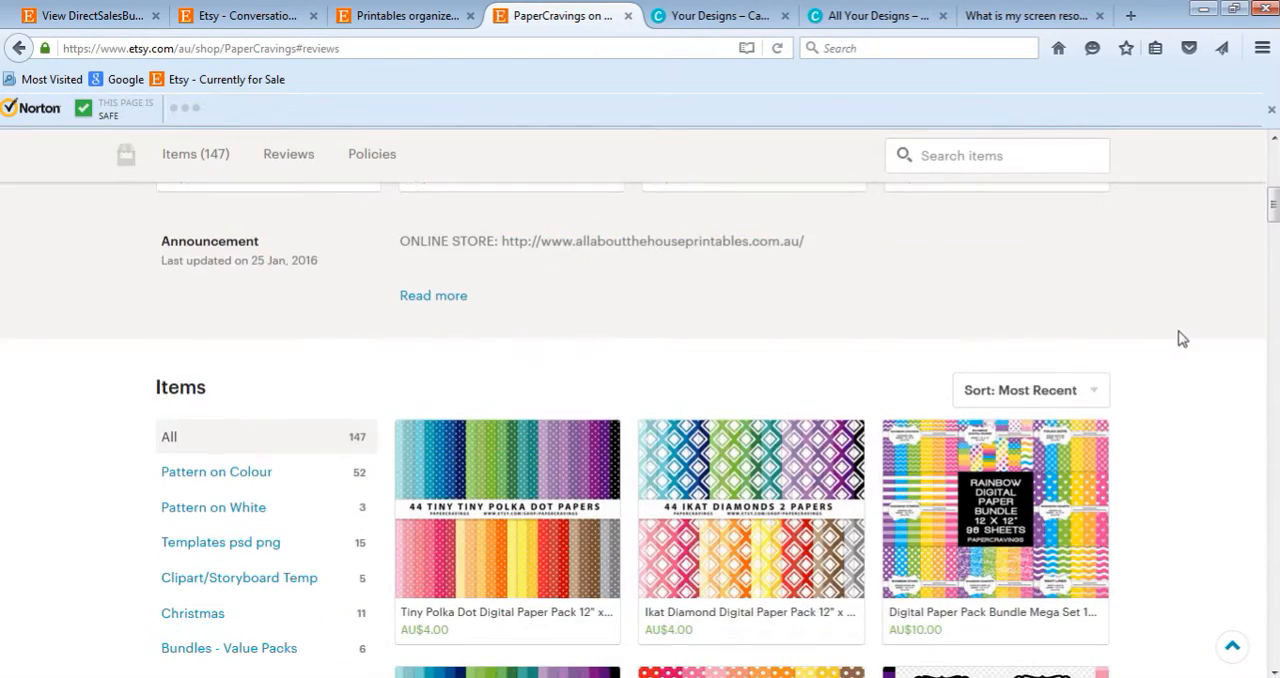
{"action": "scroll", "coordinate": [1182, 326], "scroll_direction": "down", "scroll_amount": 5}
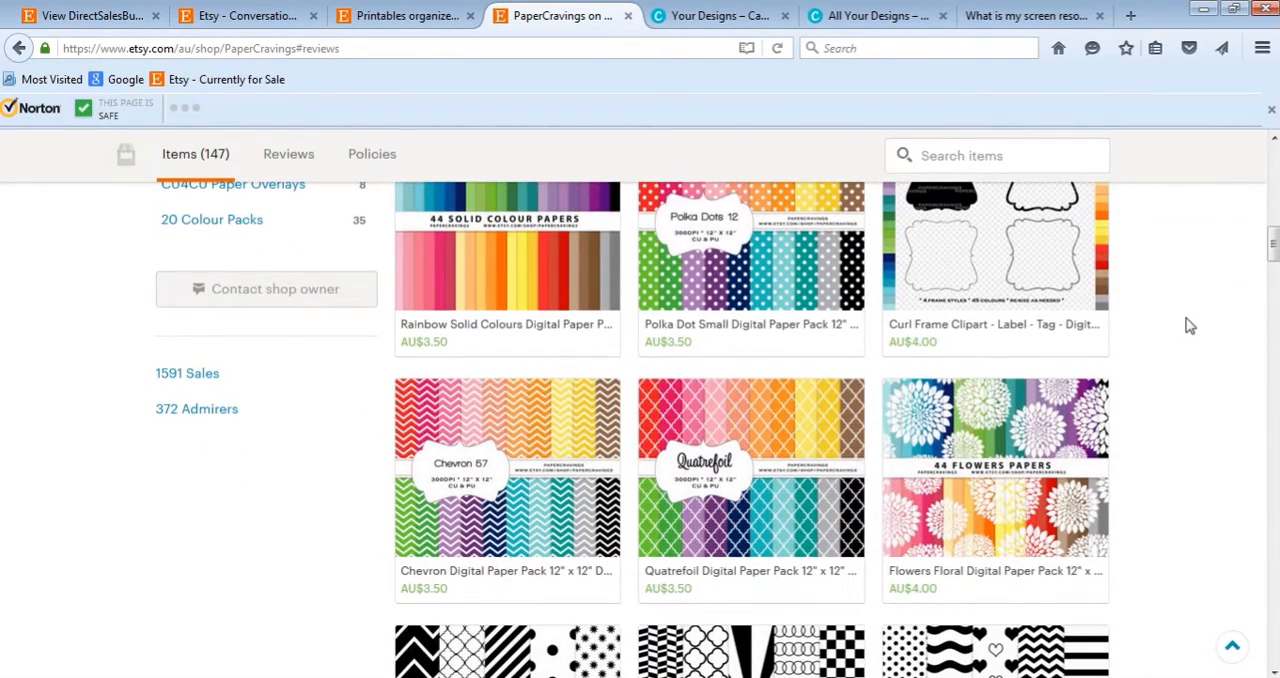
{"action": "scroll", "coordinate": [1189, 326], "scroll_direction": "down", "scroll_amount": 5}
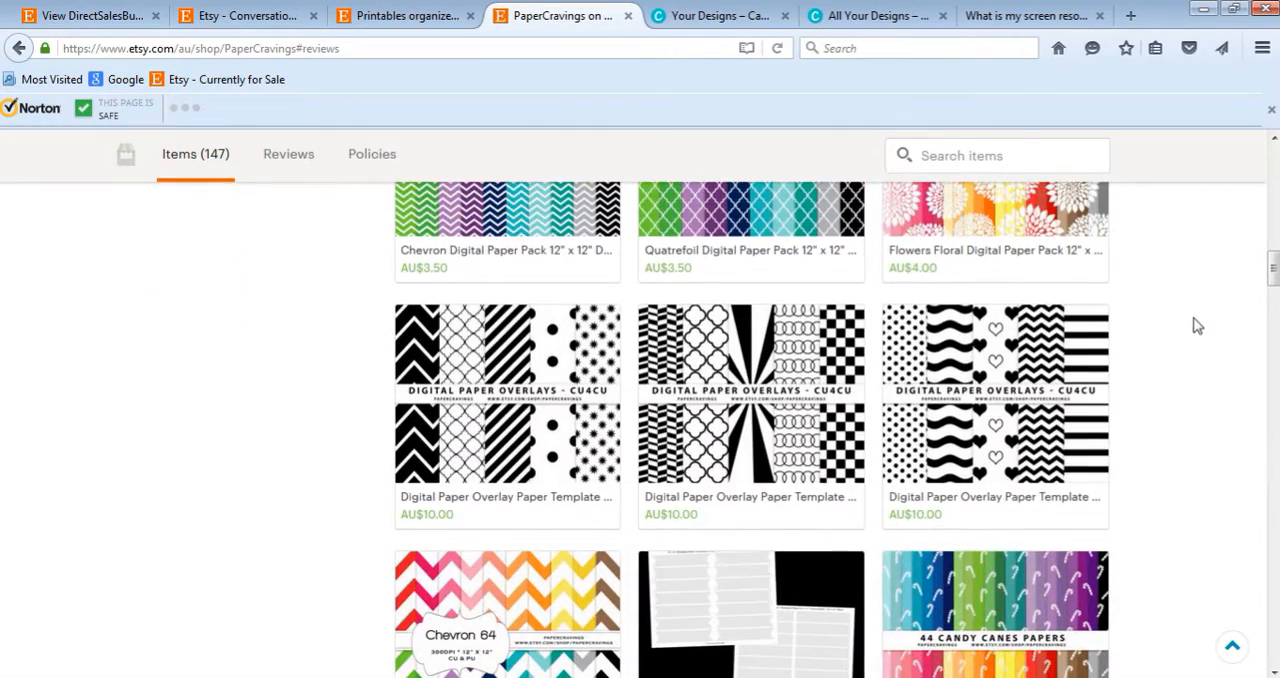
{"action": "scroll", "coordinate": [1197, 325], "scroll_direction": "down", "scroll_amount": 3}
{"action": "scroll", "coordinate": [1200, 328], "scroll_direction": "up", "scroll_amount": 12}
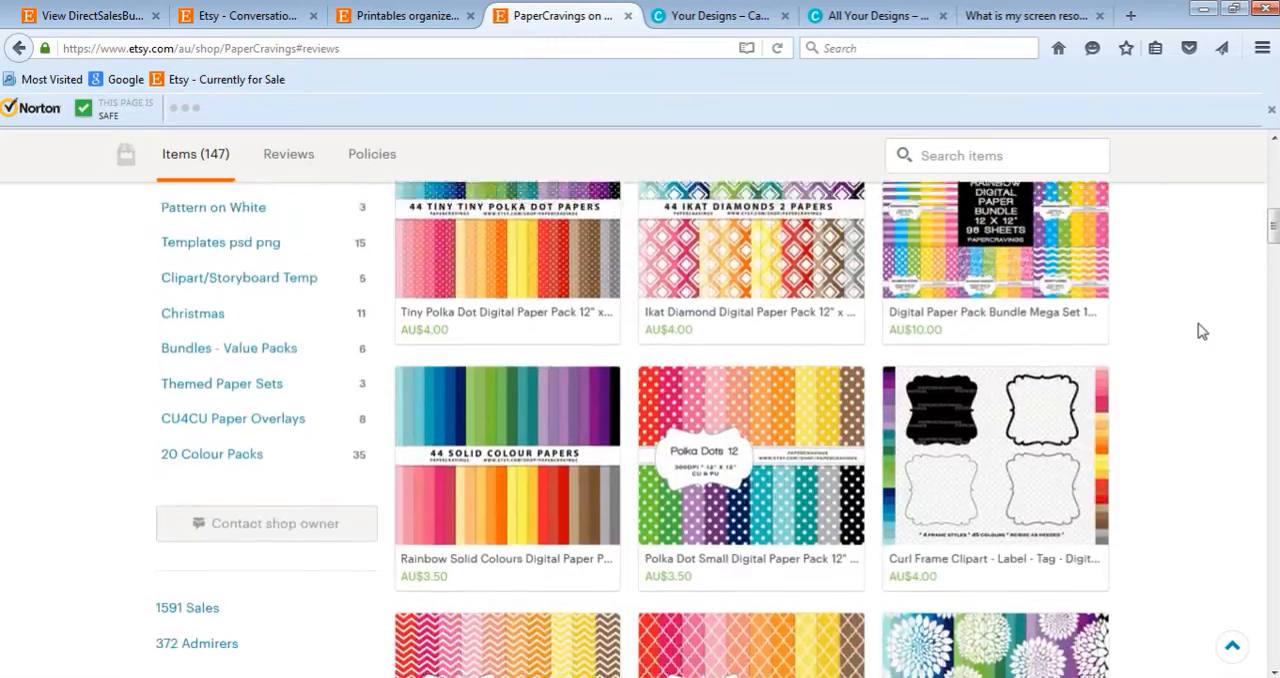
{"action": "scroll", "coordinate": [1202, 331], "scroll_direction": "up", "scroll_amount": 5}
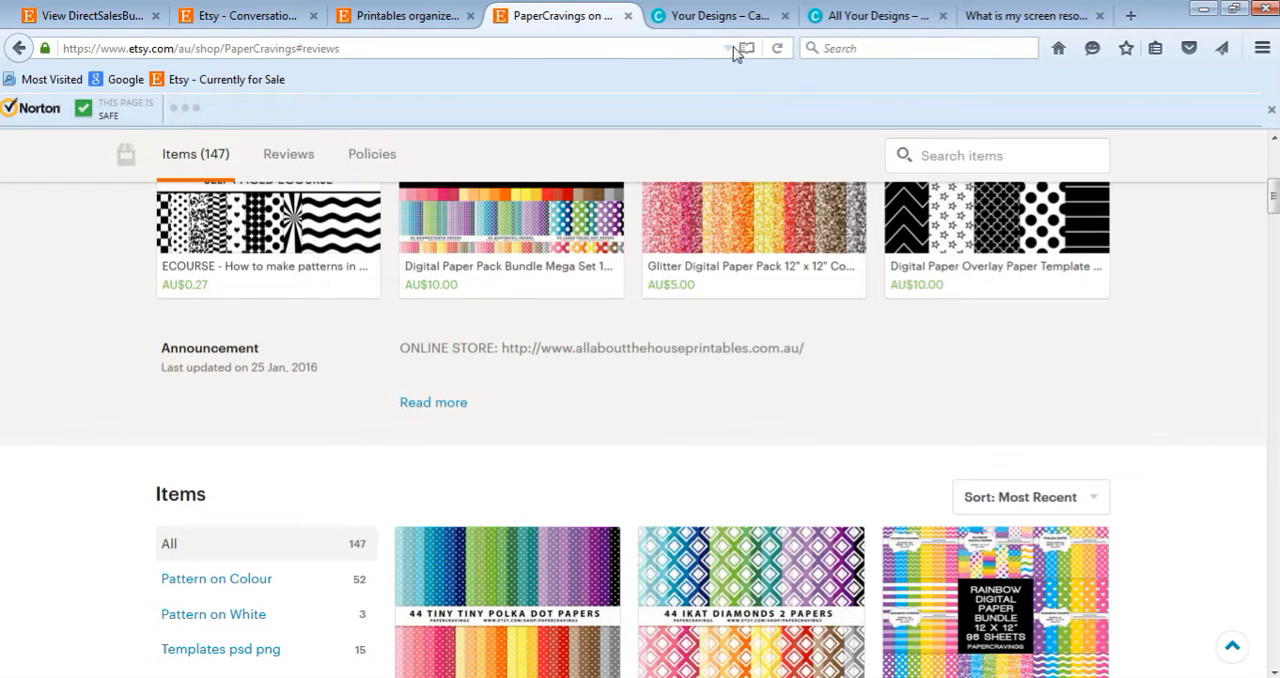
- Switch to Canva and look through the preset design types, from social media posts to events and ads
{"action": "left_click", "coordinate": [748, 20]}
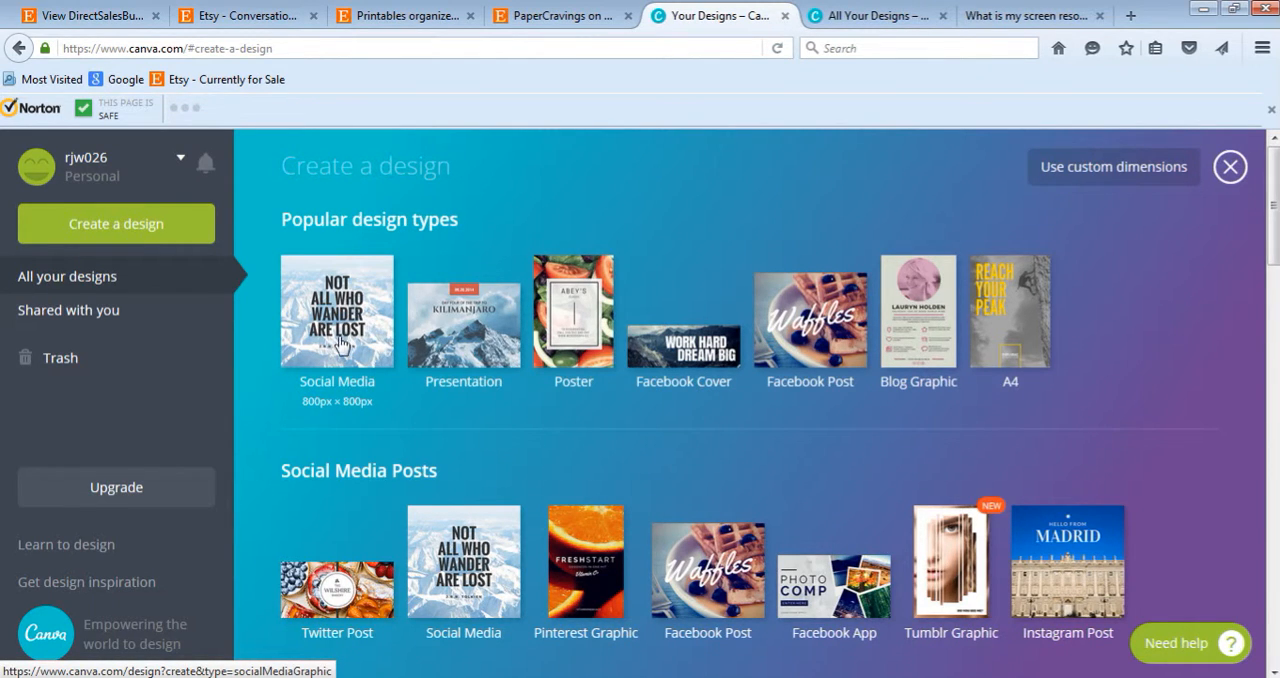
{"action": "scroll", "coordinate": [840, 380], "scroll_direction": "down", "scroll_amount": 5}
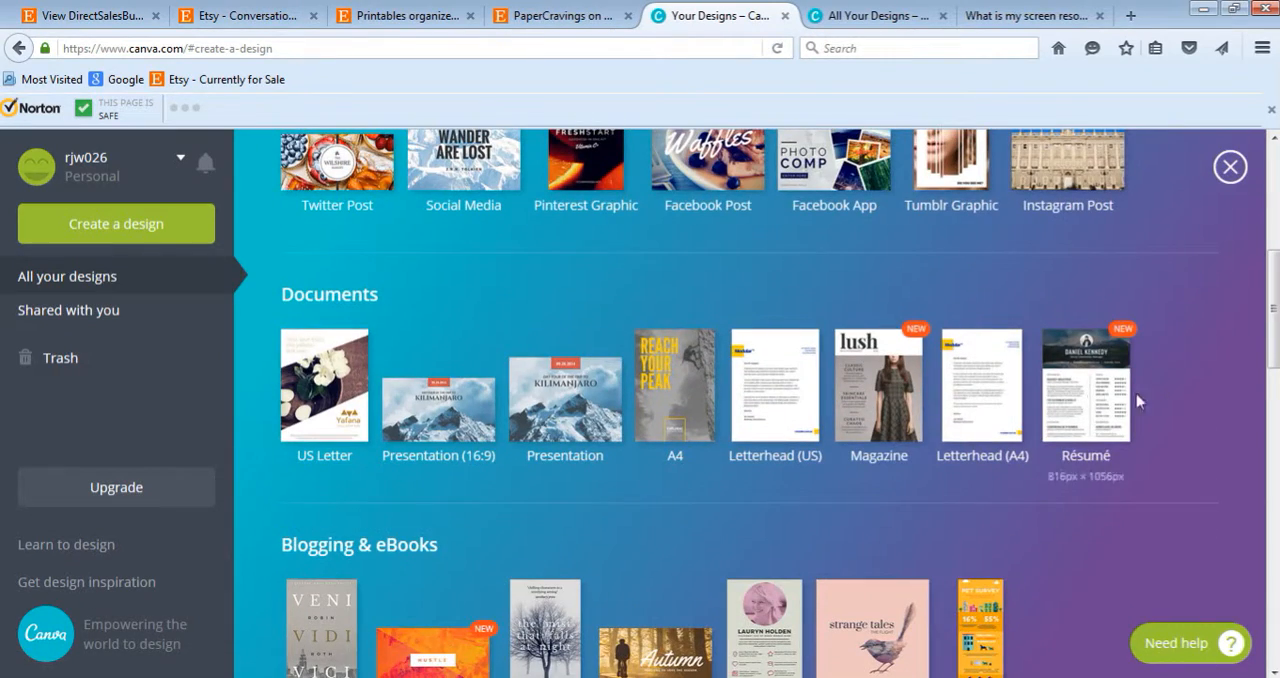
{"action": "scroll", "coordinate": [1175, 390], "scroll_direction": "down", "scroll_amount": 8}
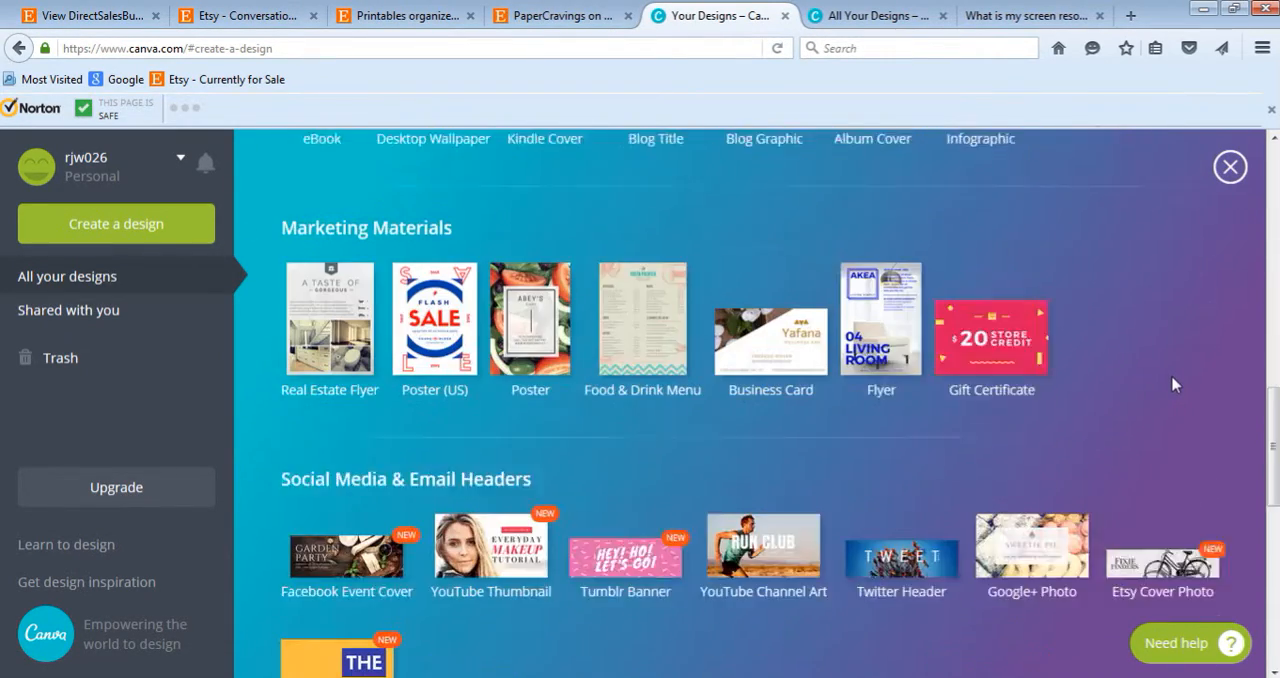
{"action": "scroll", "coordinate": [1175, 384], "scroll_direction": "down", "scroll_amount": 4}
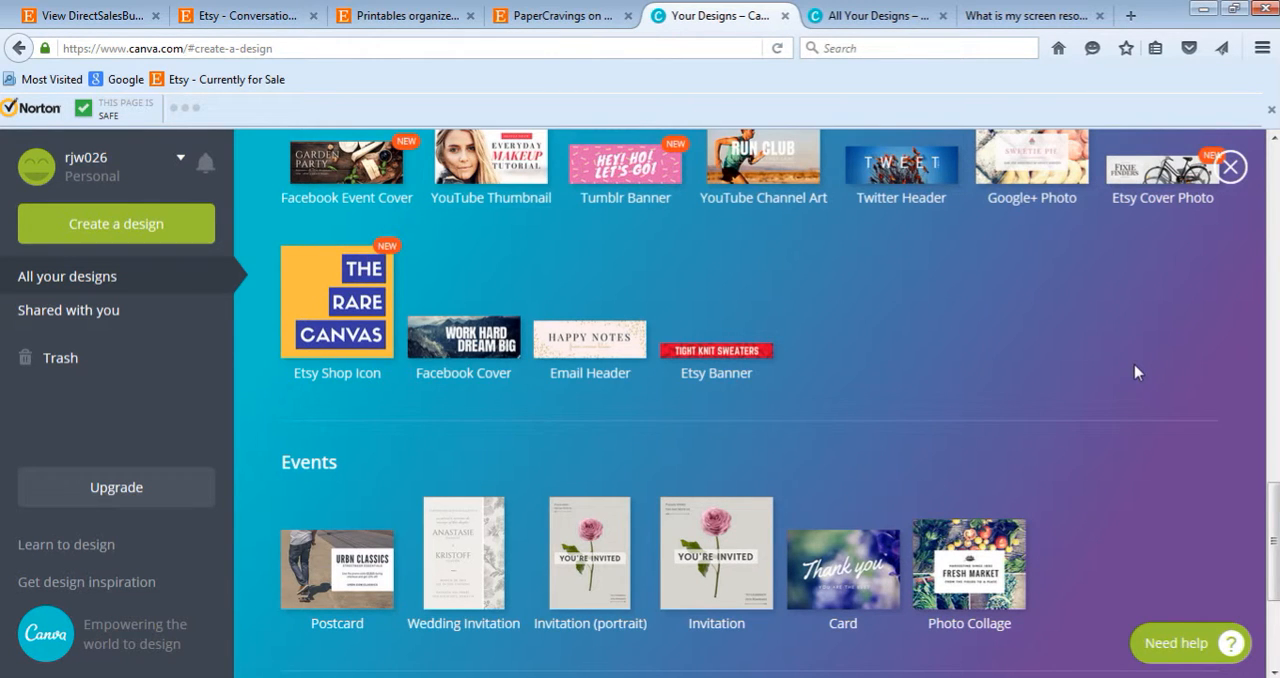
{"action": "scroll", "coordinate": [1136, 372], "scroll_direction": "down", "scroll_amount": 3}
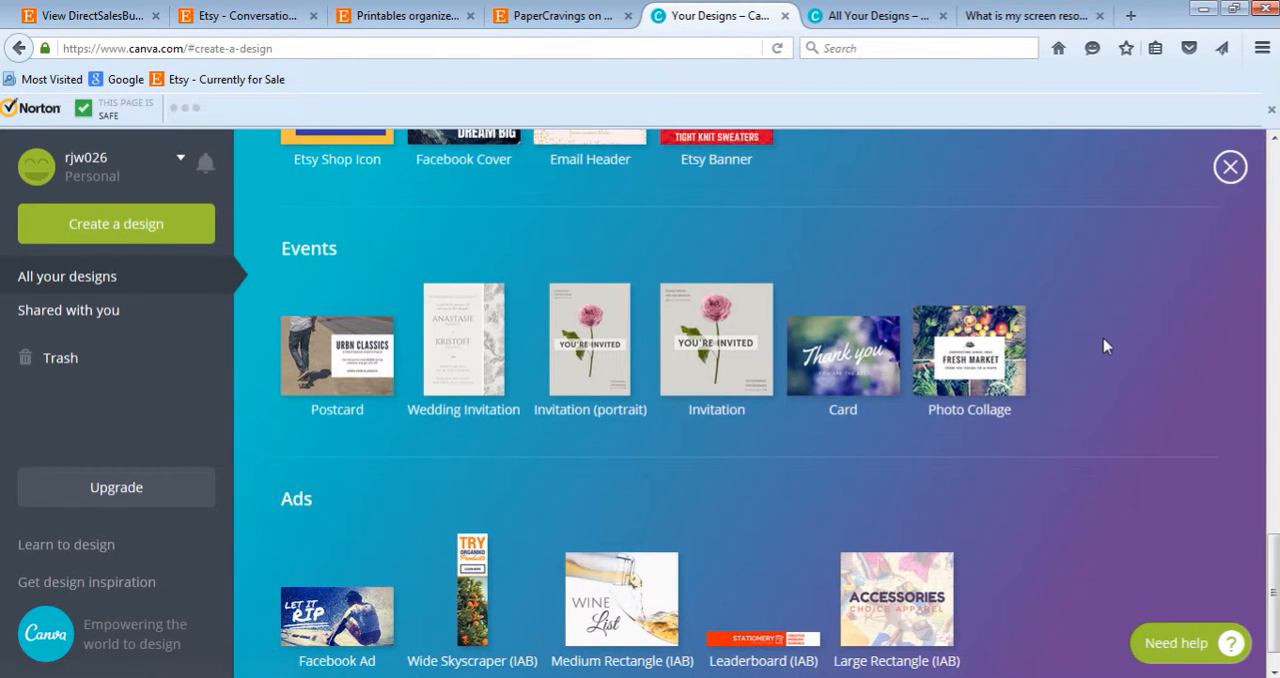
{"action": "scroll", "coordinate": [1104, 340], "scroll_direction": "up", "scroll_amount": 8}
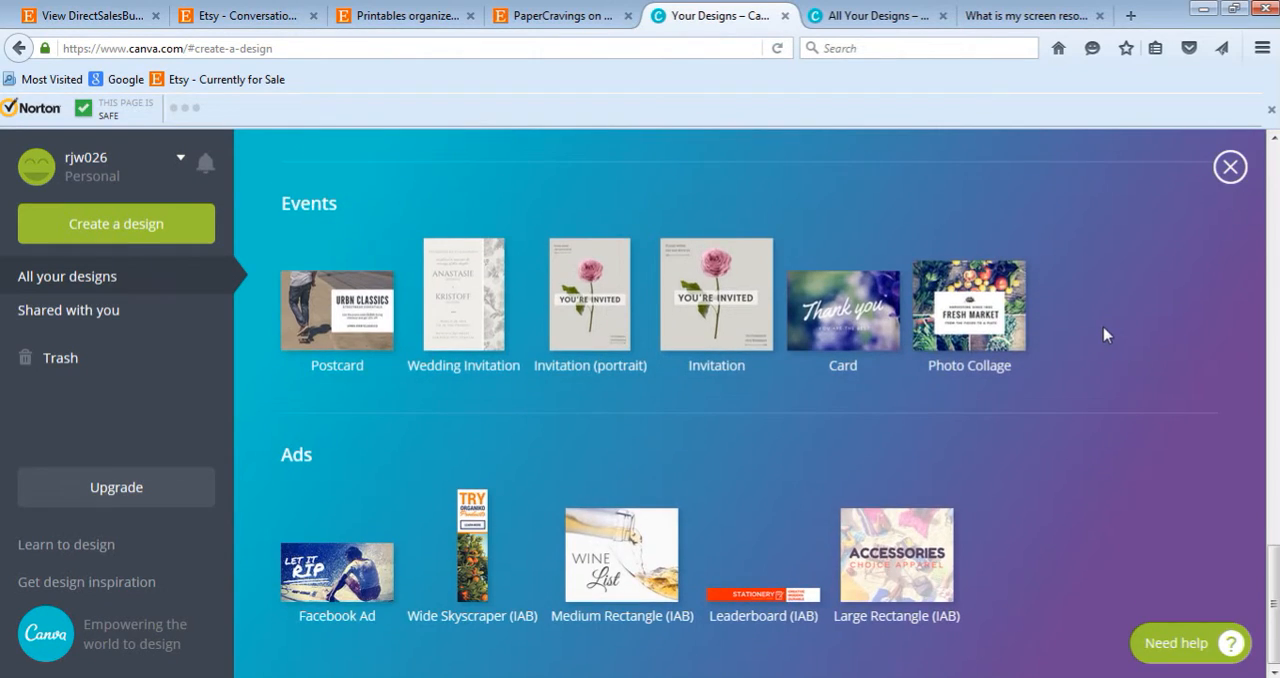
{"action": "scroll", "coordinate": [1104, 330], "scroll_direction": "up", "scroll_amount": 6}
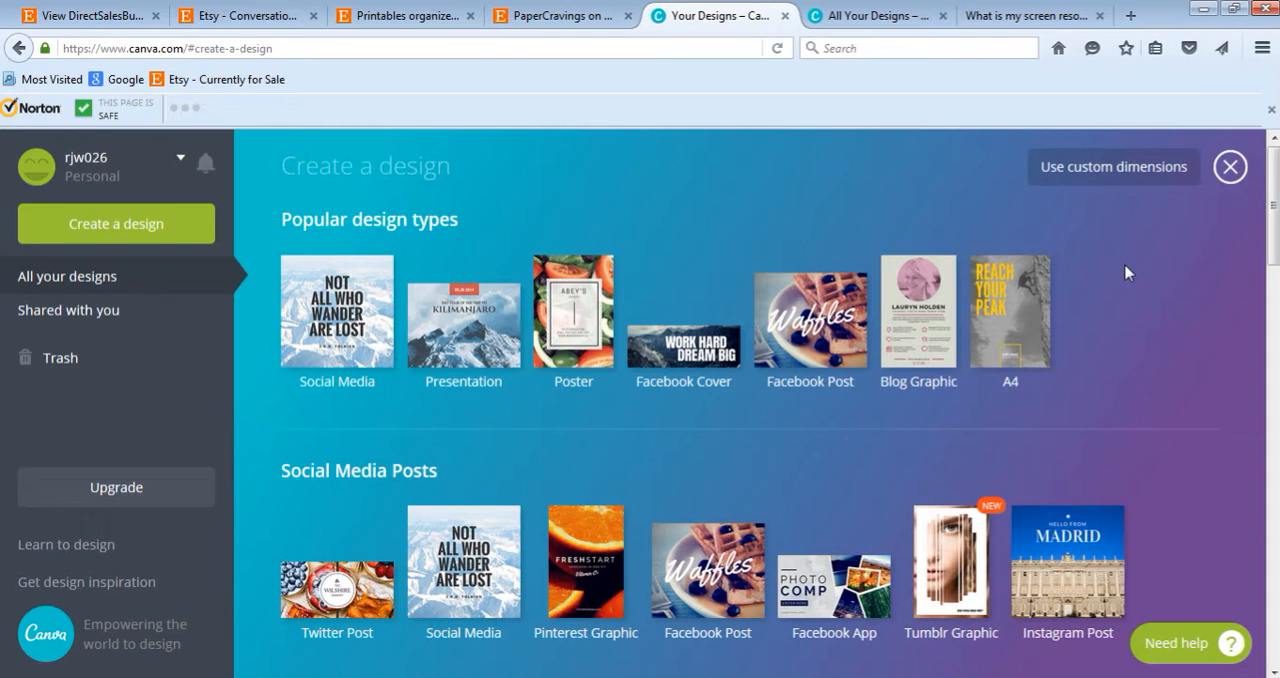
- Look up the monitor's screen resolution and create a Canva design with custom dimensions of 1366 × 768 px
{"action": "left_click", "coordinate": [1035, 15]}
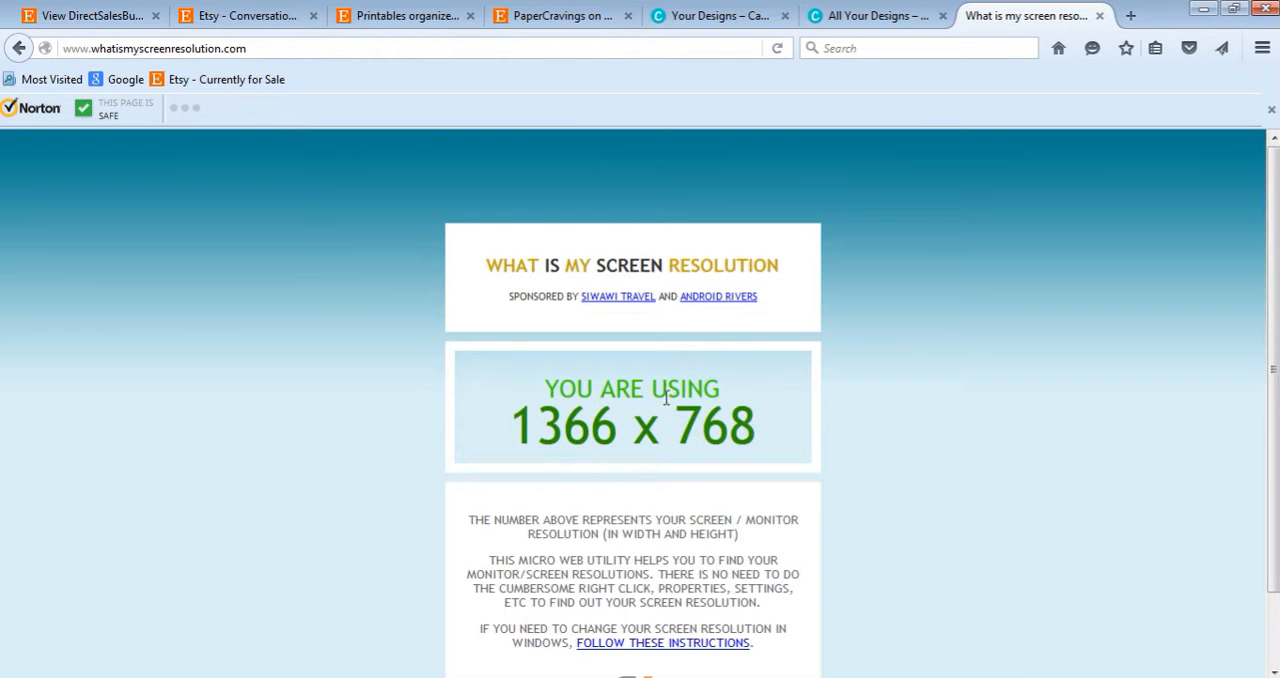
{"action": "left_click", "coordinate": [708, 23]}
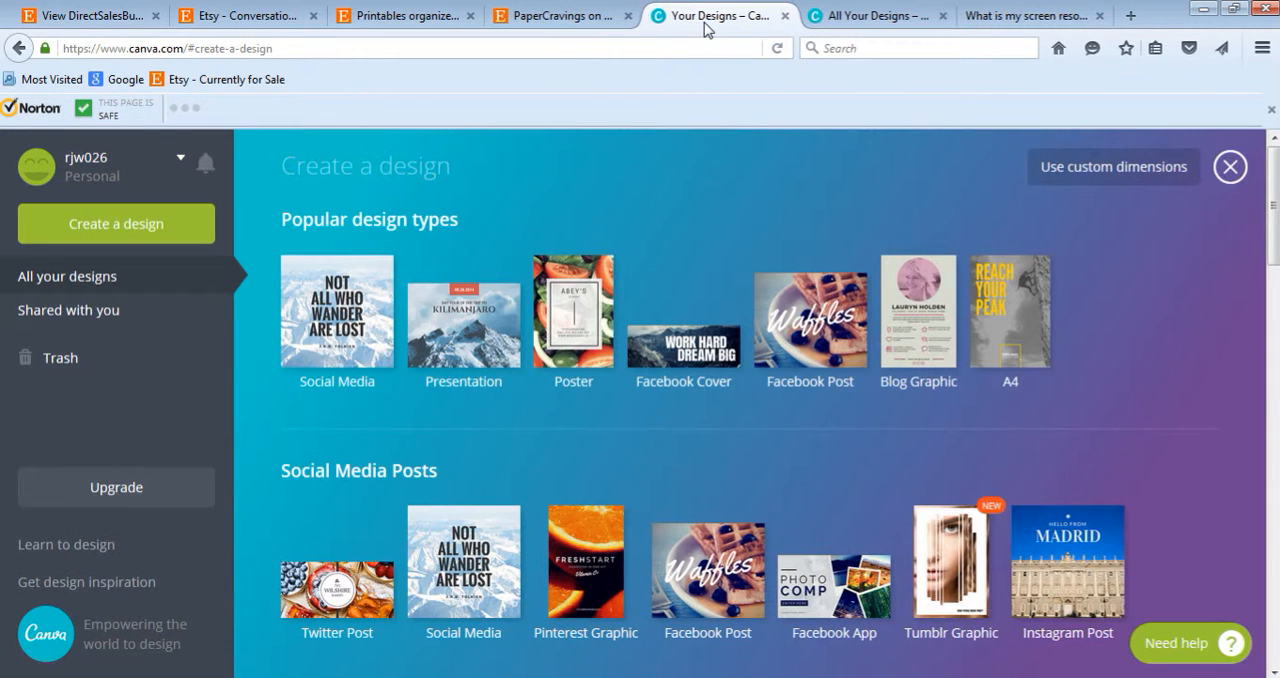
{"action": "left_click", "coordinate": [1056, 178]}
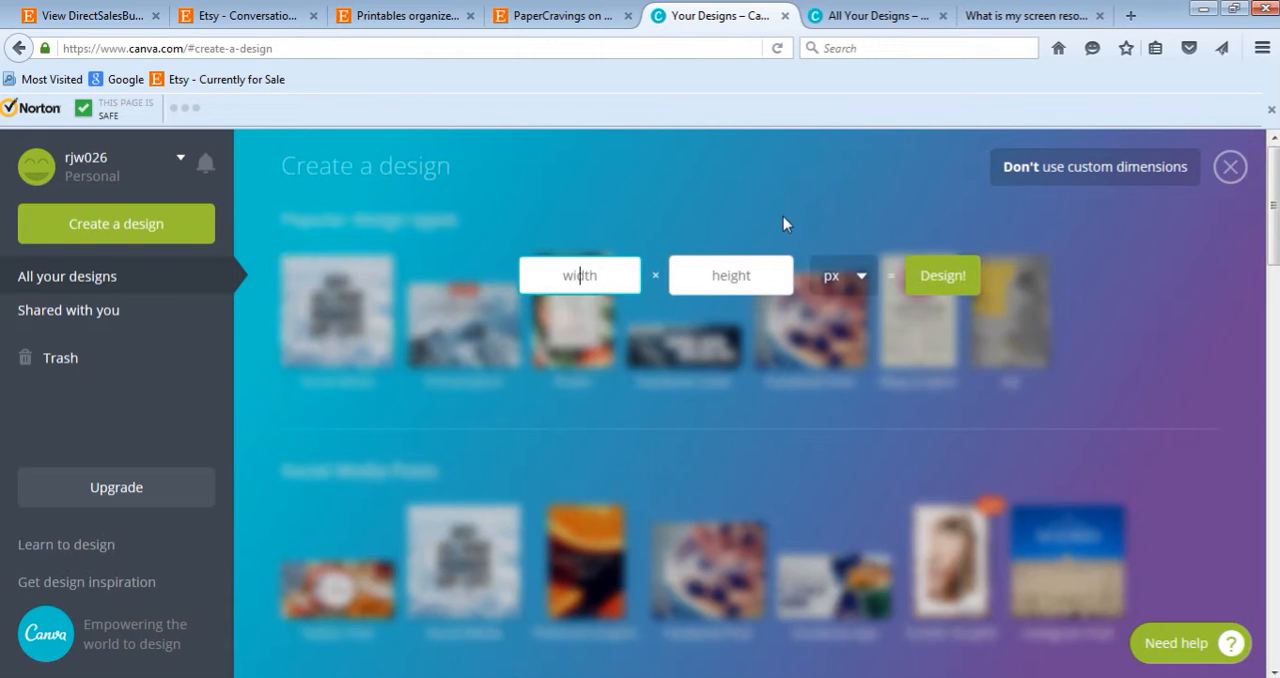
{"action": "left_click", "coordinate": [1030, 16]}
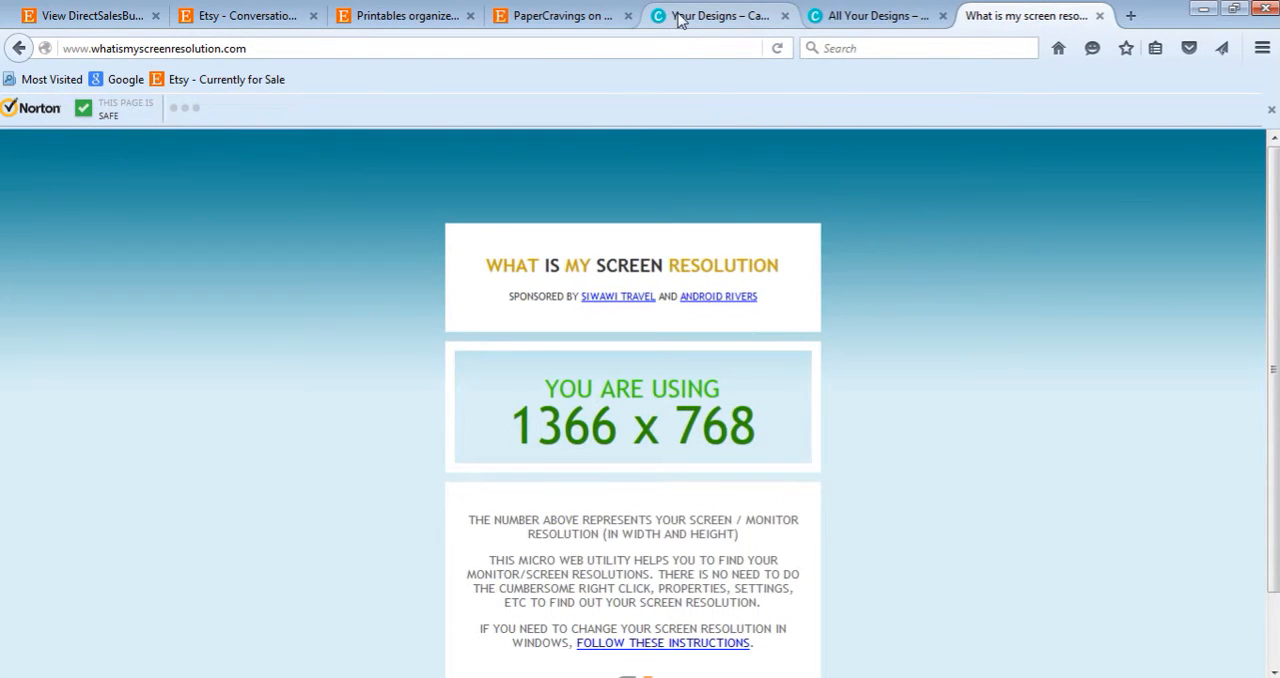
{"action": "left_click", "coordinate": [682, 18]}
{"action": "type", "text": "1366"}
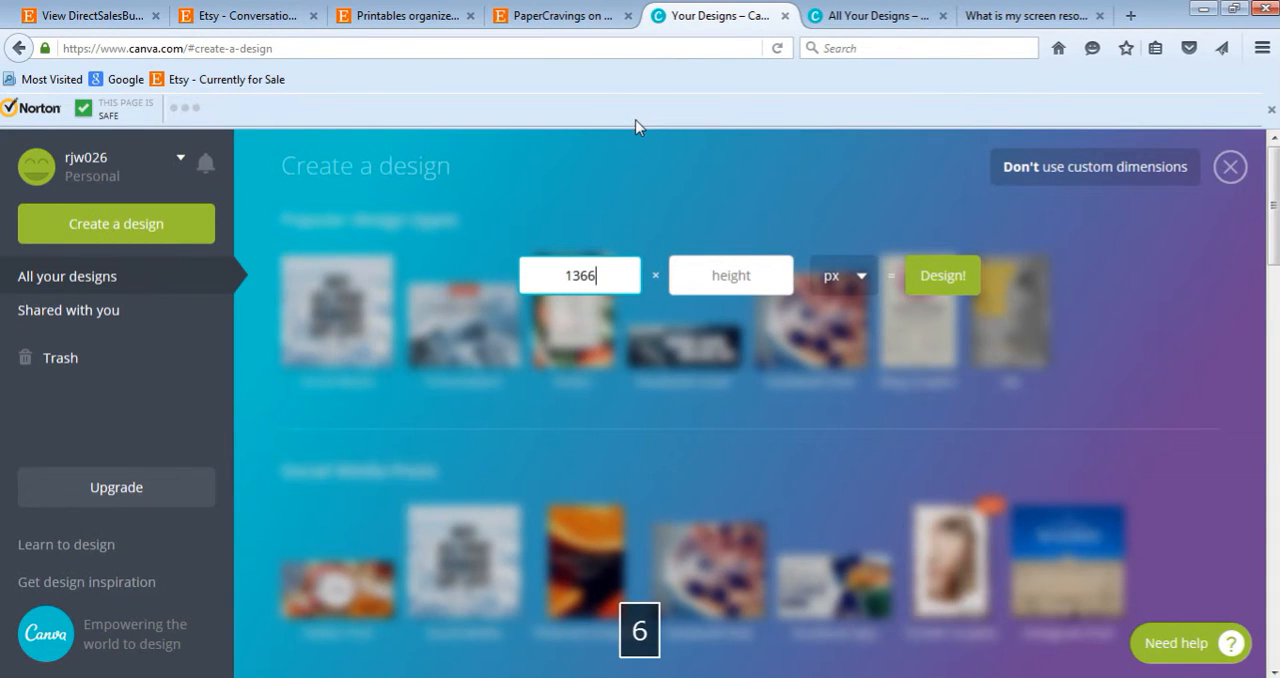
{"action": "left_click", "coordinate": [716, 285]}
{"action": "type", "text": "768"}
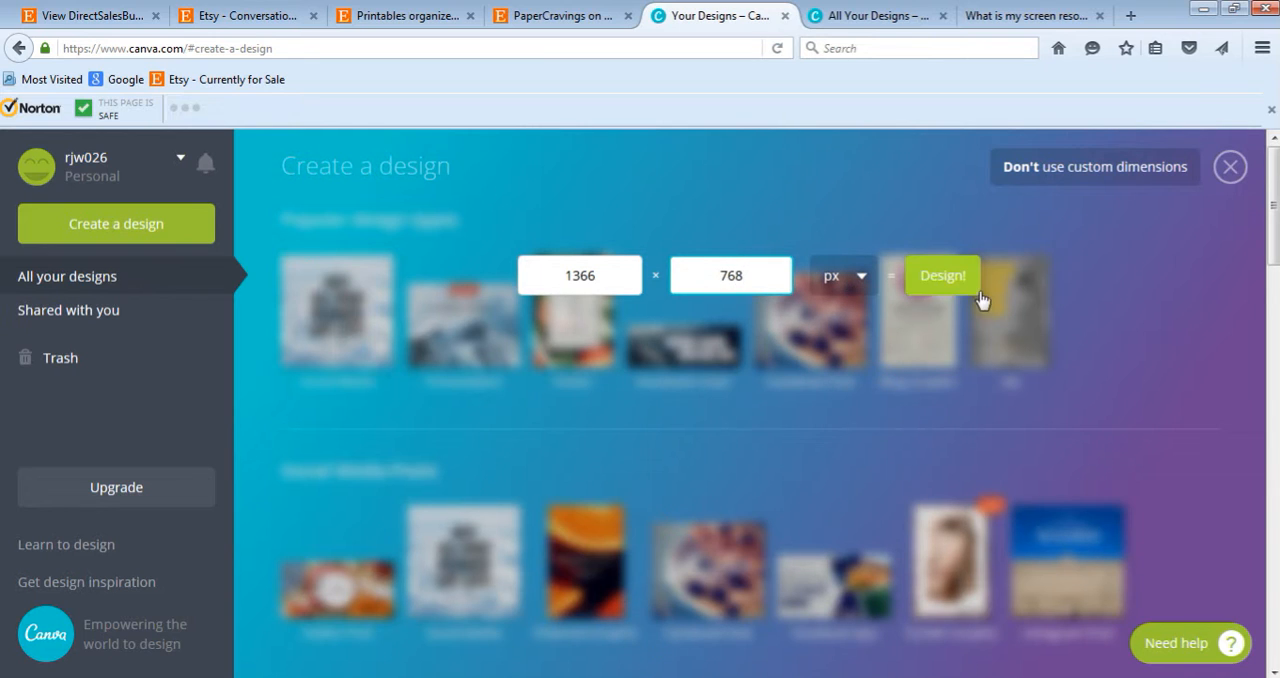
{"action": "left_click", "coordinate": [942, 276]}
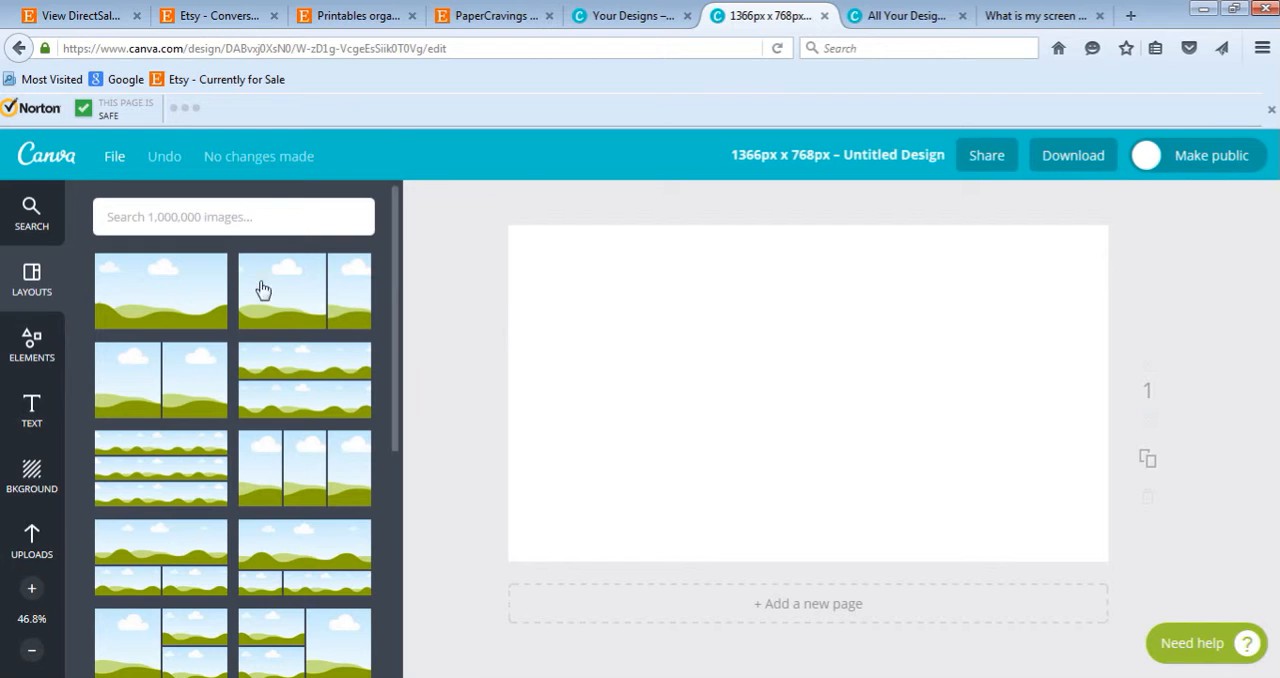
- Look through the available photo layouts and the Frames elements for the blank design
{"action": "scroll", "coordinate": [245, 484], "scroll_direction": "down", "scroll_amount": 2}
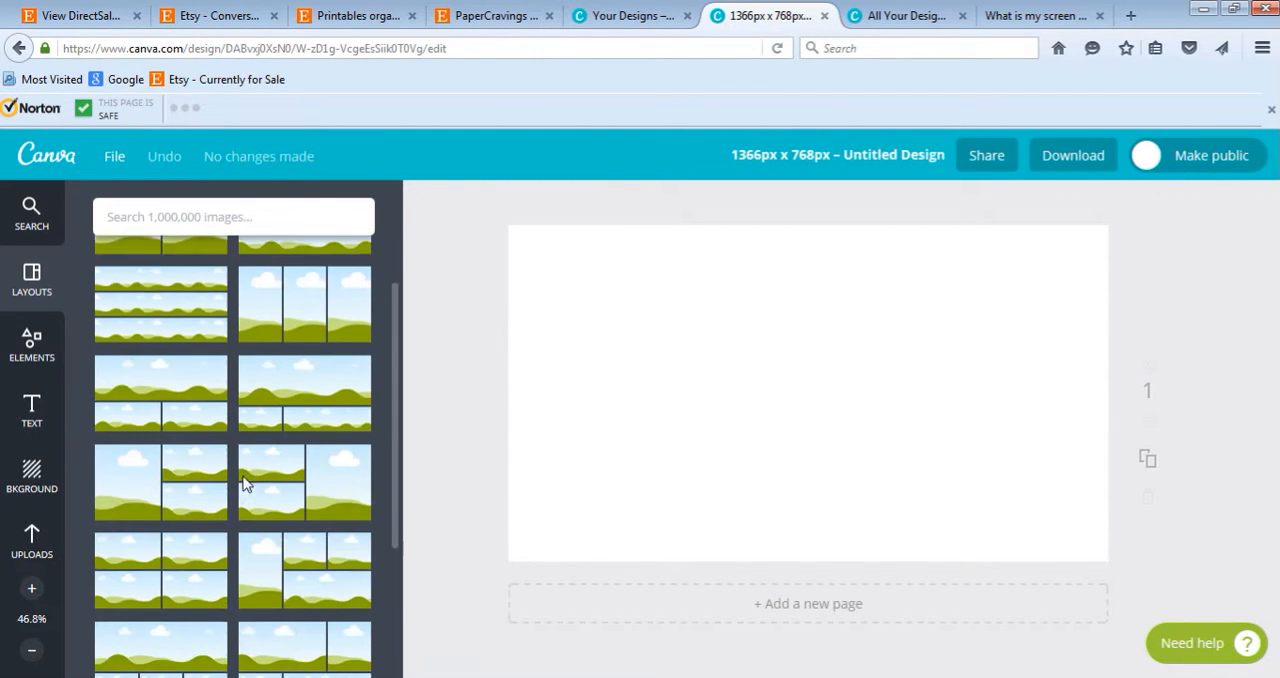
{"action": "scroll", "coordinate": [246, 478], "scroll_direction": "down", "scroll_amount": 1}
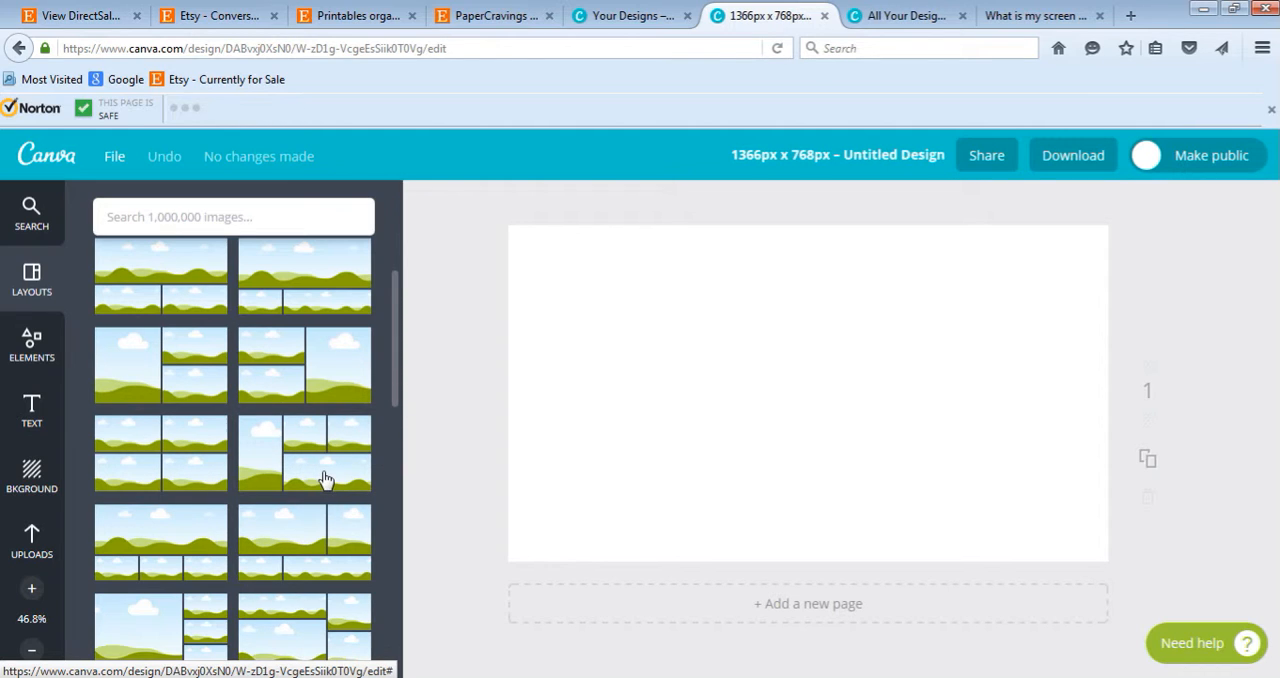
{"action": "scroll", "coordinate": [325, 477], "scroll_direction": "down", "scroll_amount": 2}
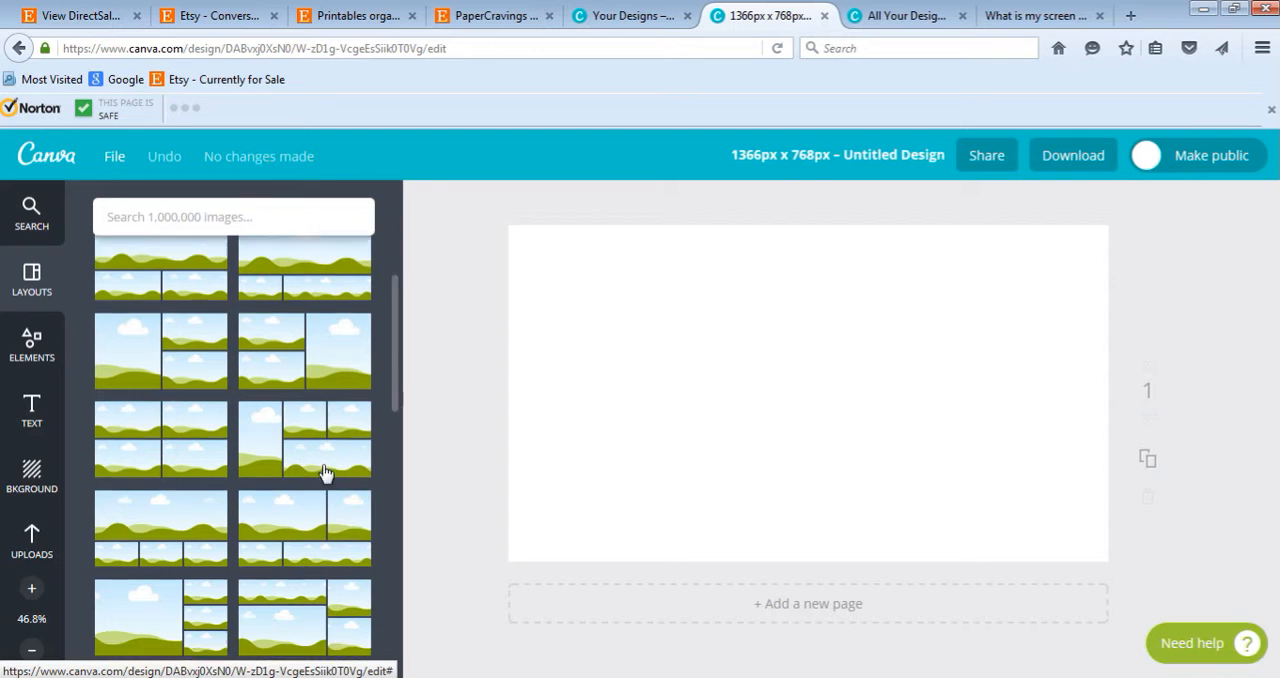
{"action": "scroll", "coordinate": [325, 477], "scroll_direction": "down", "scroll_amount": 5}
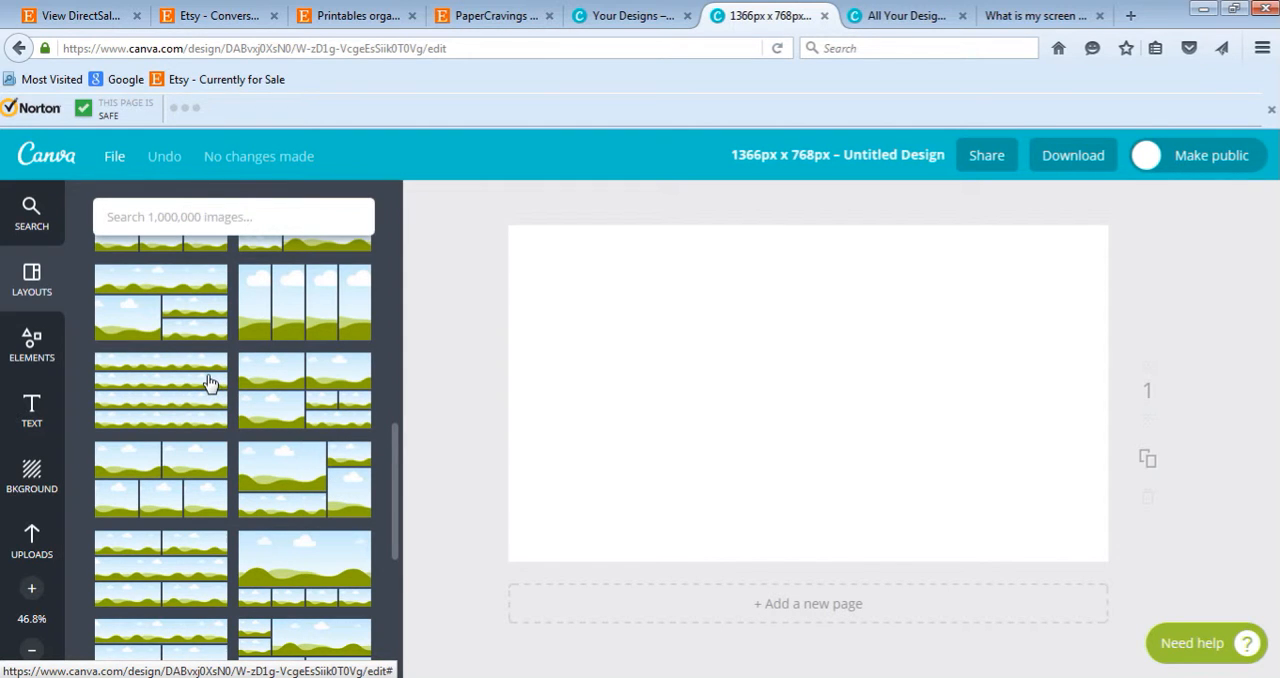
{"action": "left_click", "coordinate": [32, 350]}
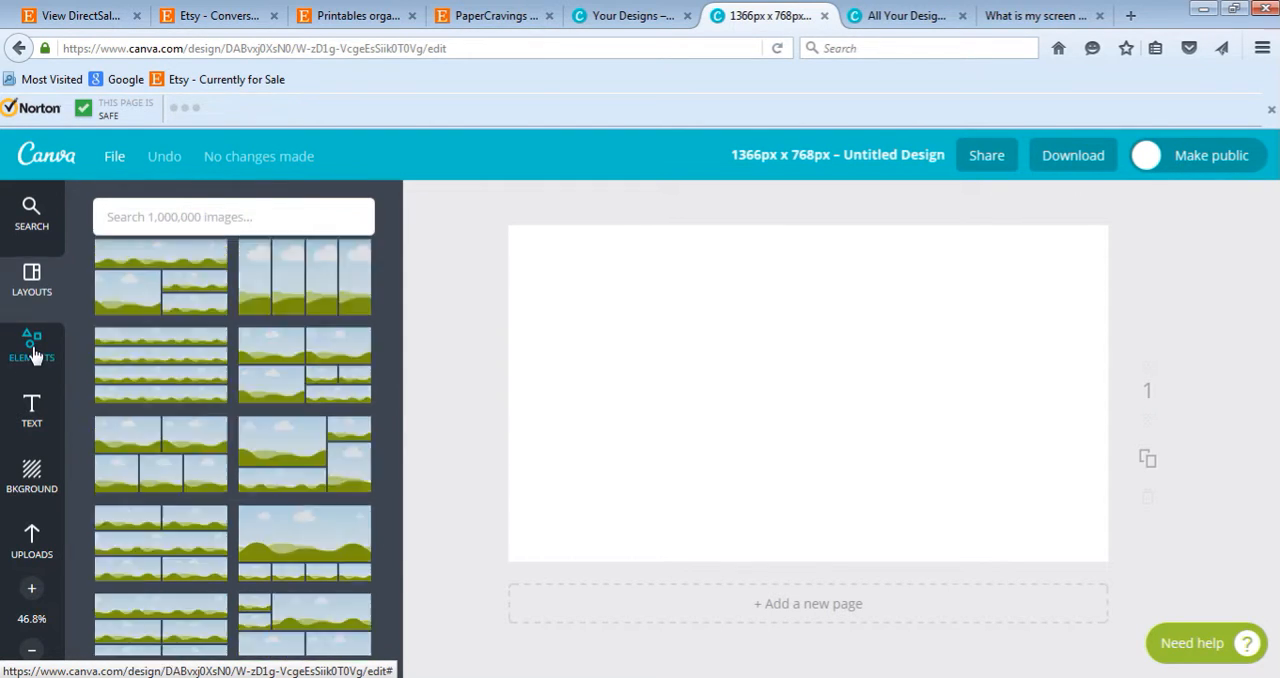
{"action": "left_click", "coordinate": [208, 340]}
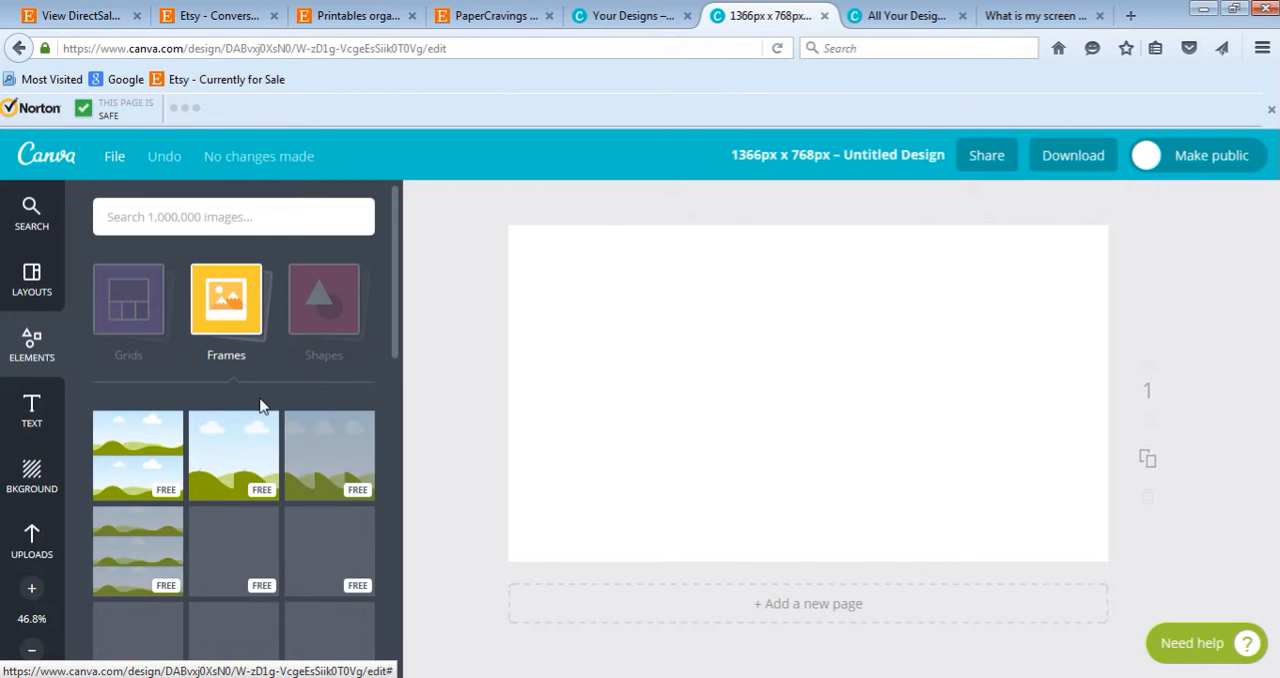
{"action": "scroll", "coordinate": [174, 450], "scroll_direction": "down", "scroll_amount": 3}
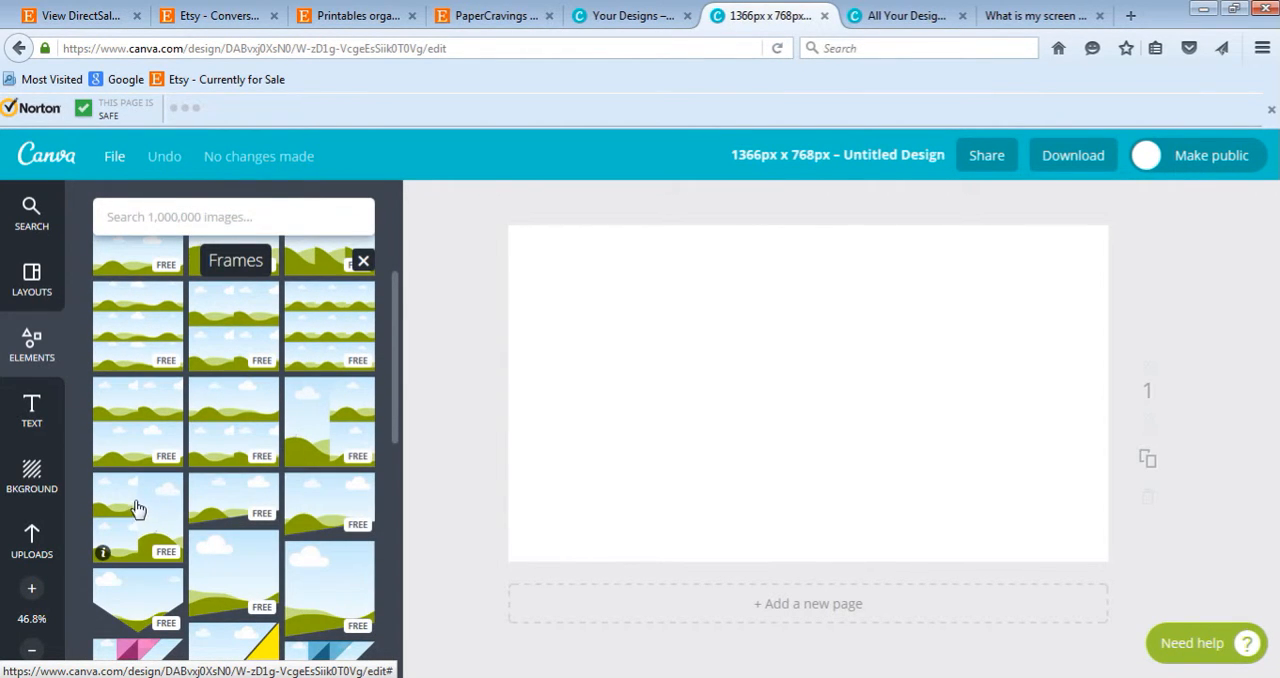
{"action": "scroll", "coordinate": [154, 500], "scroll_direction": "up", "scroll_amount": 3}
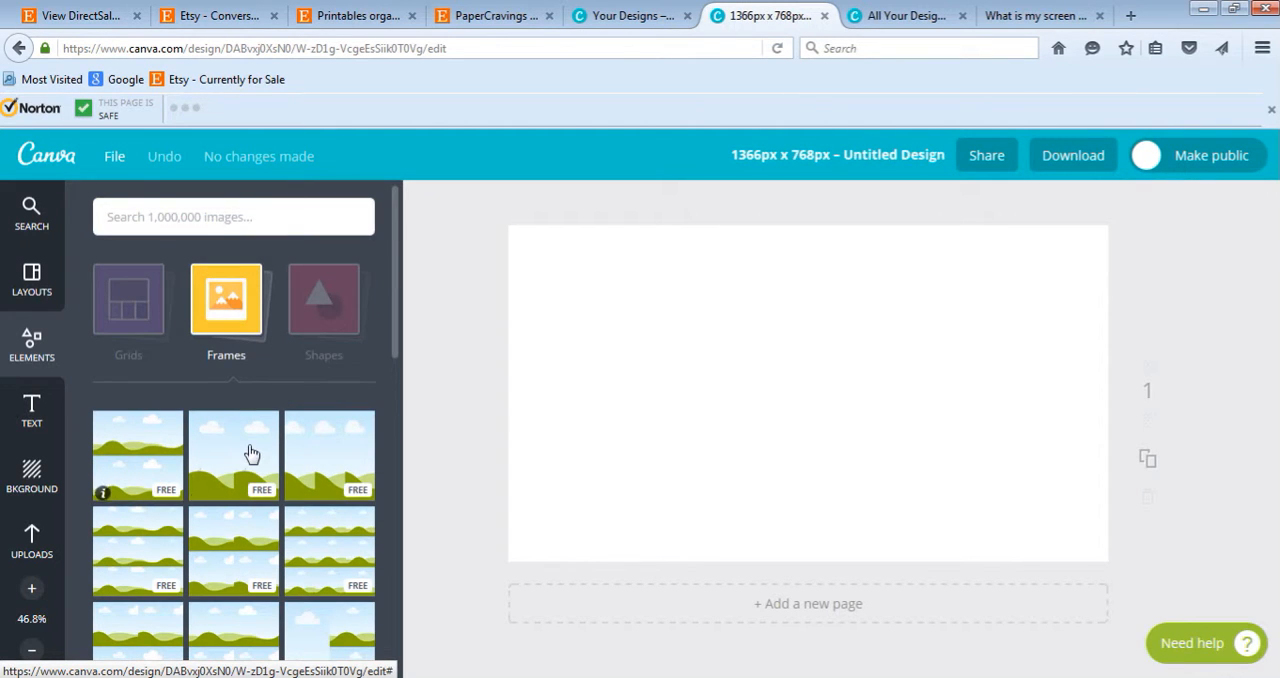
- Add a plain square from the Shapes elements to the page and look through the other shapes on offer
{"action": "left_click", "coordinate": [336, 302]}
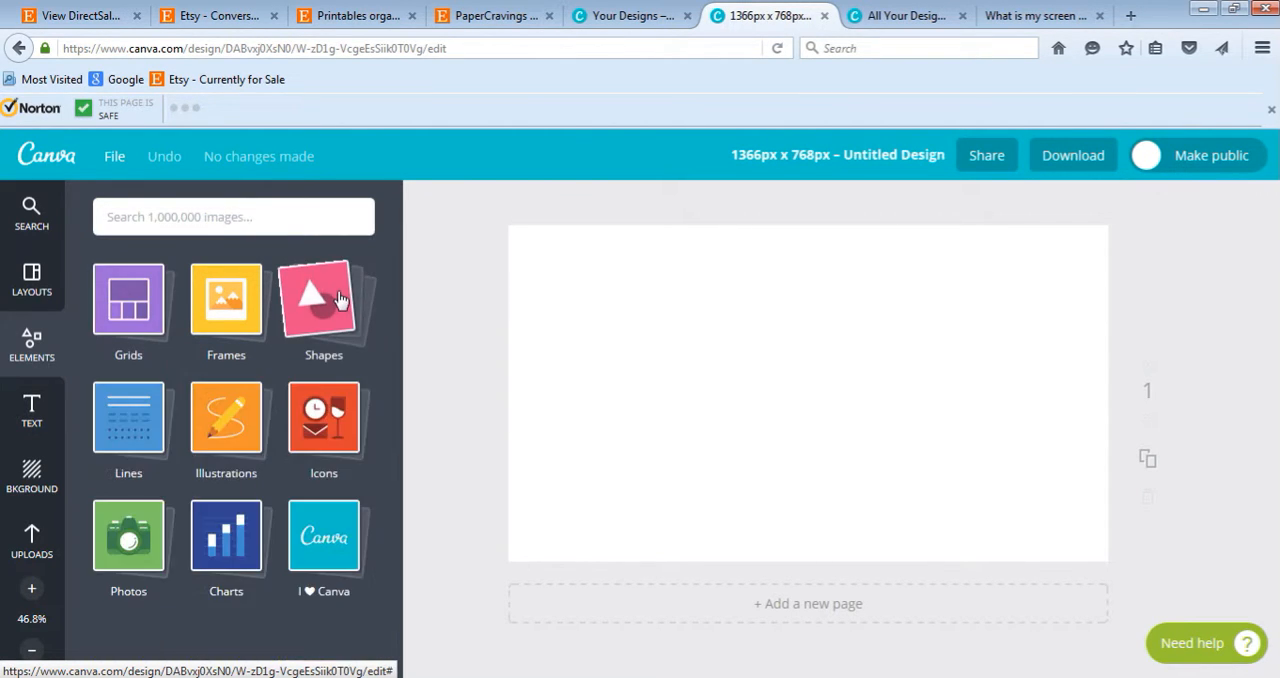
{"action": "left_click", "coordinate": [329, 362]}
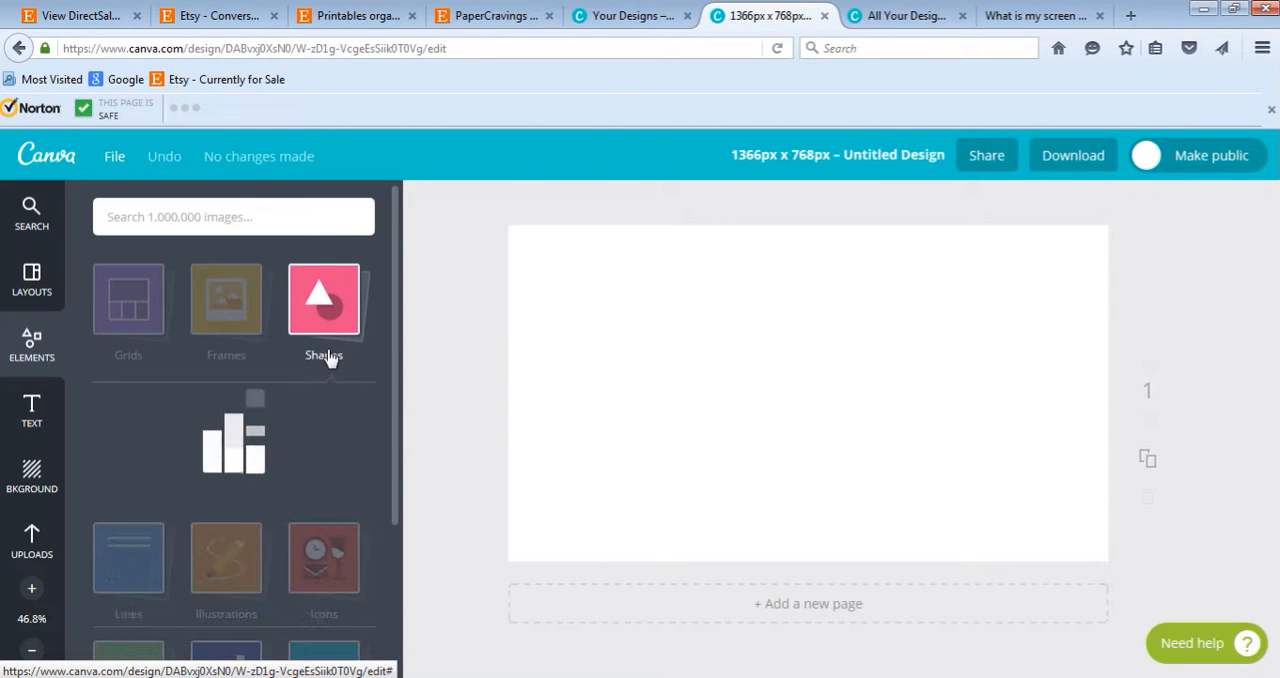
{"action": "left_click", "coordinate": [135, 449]}
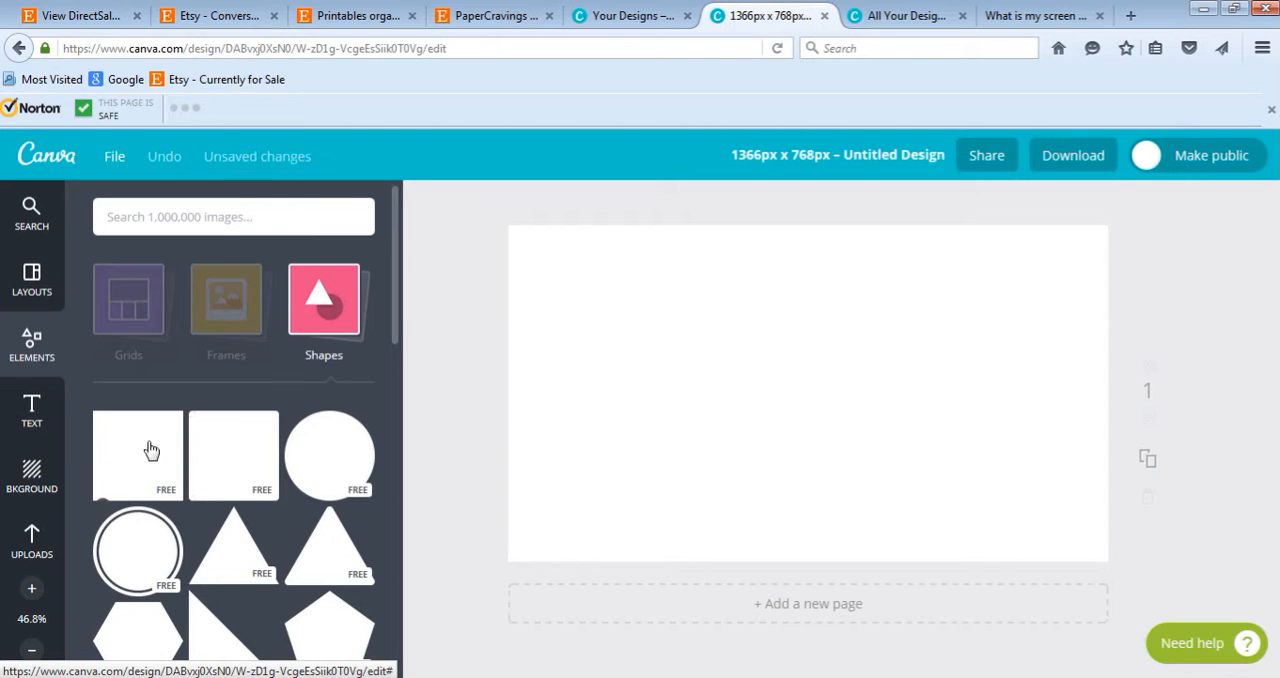
{"action": "scroll", "coordinate": [287, 497], "scroll_direction": "down", "scroll_amount": 3}
{"action": "scroll", "coordinate": [287, 497], "scroll_direction": "down", "scroll_amount": 5}
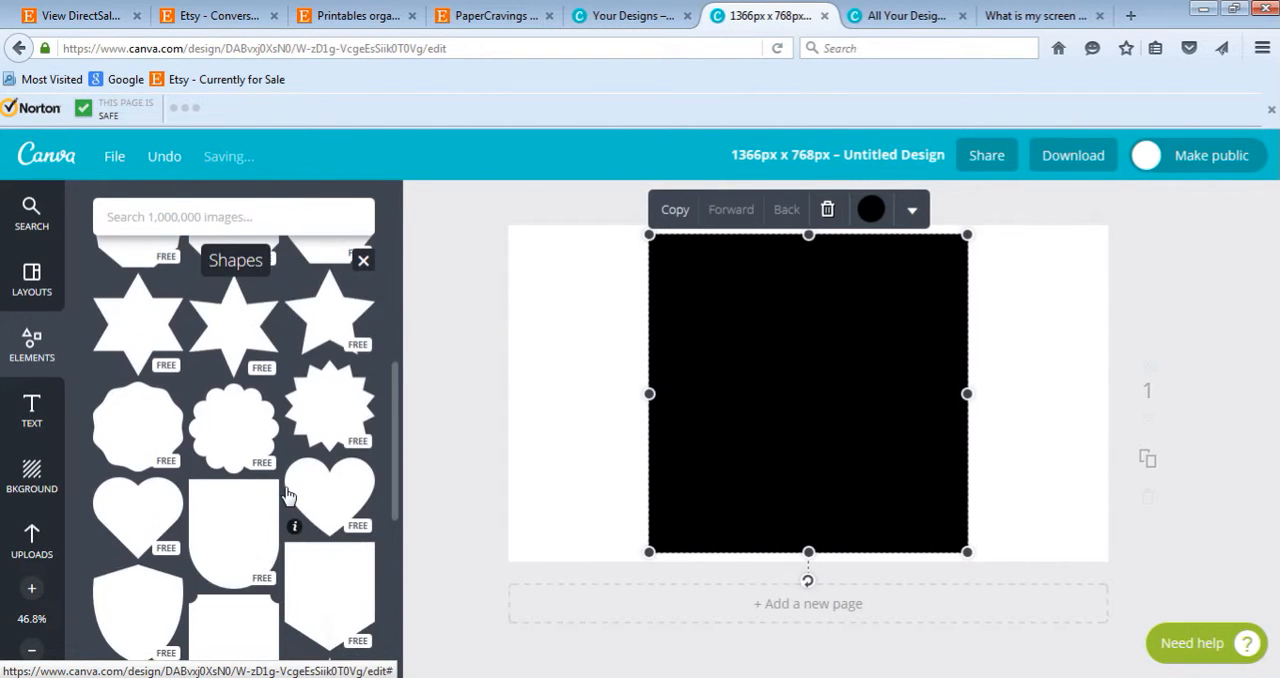
{"action": "scroll", "coordinate": [287, 497], "scroll_direction": "down", "scroll_amount": 2}
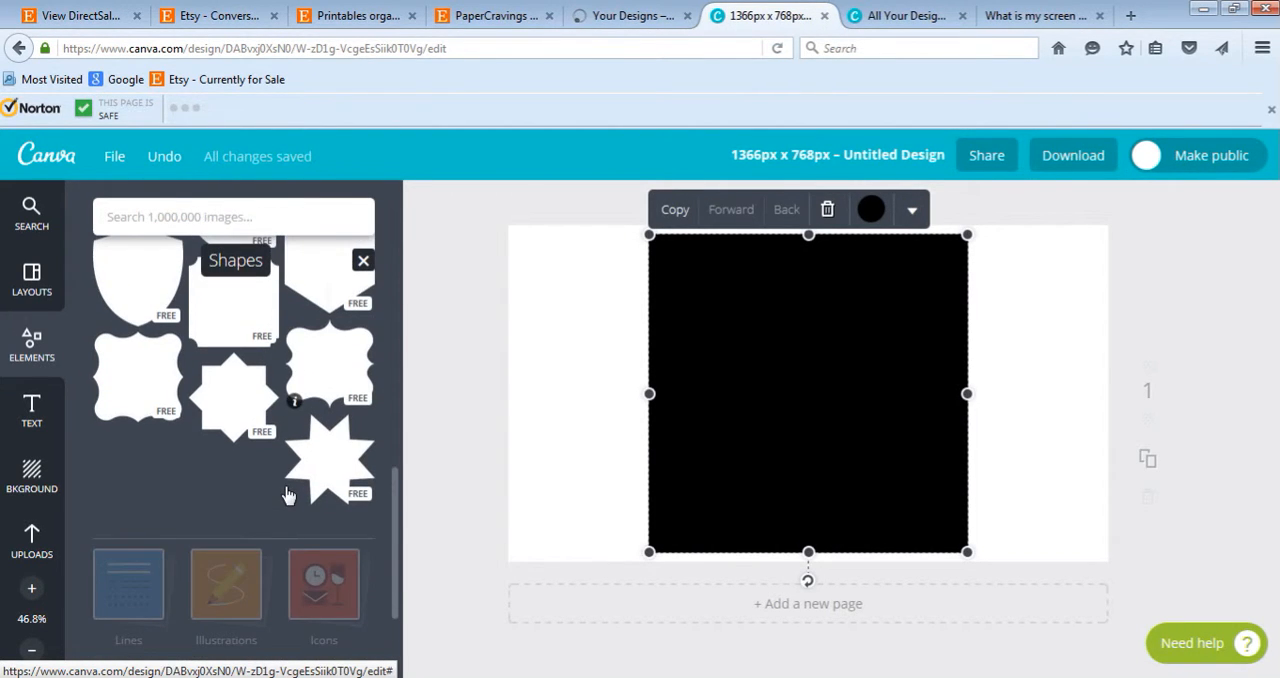
{"action": "scroll", "coordinate": [287, 497], "scroll_direction": "up", "scroll_amount": 10}
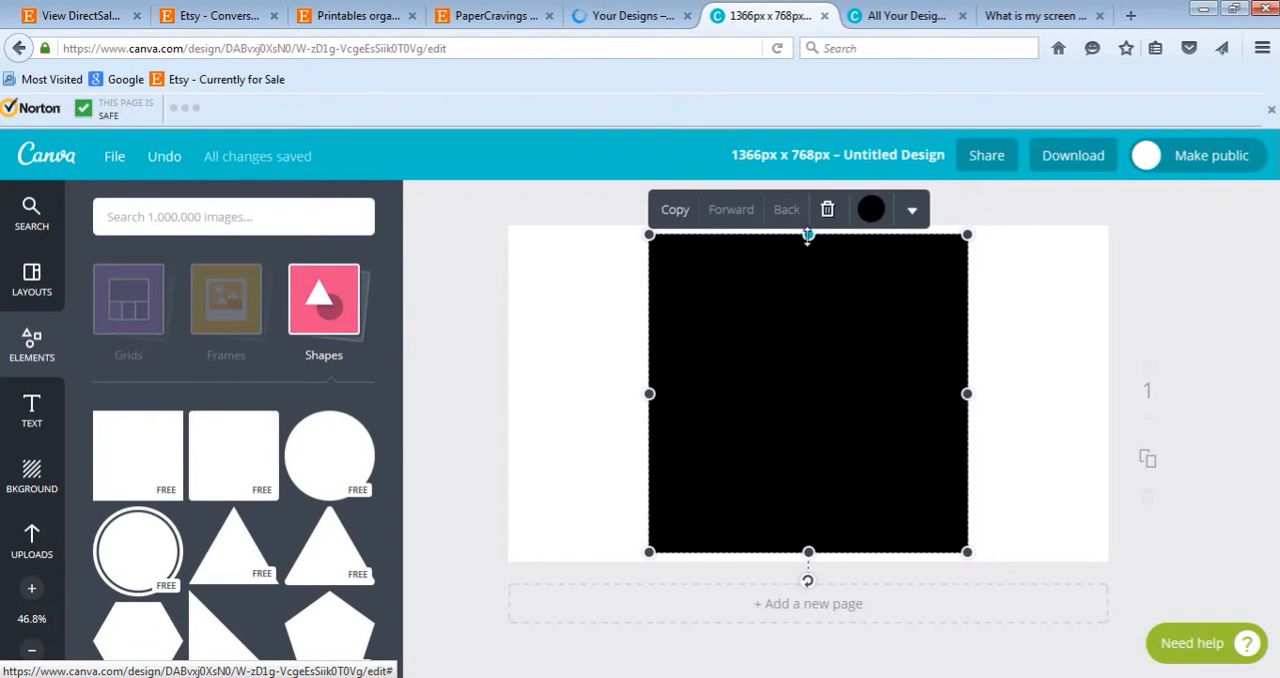
- Reshape the black square into a flat band extending past both sides of the page and centre it on the page
{"action": "left_click_drag", "start_coordinate": [808, 235], "coordinate": [808, 445]}
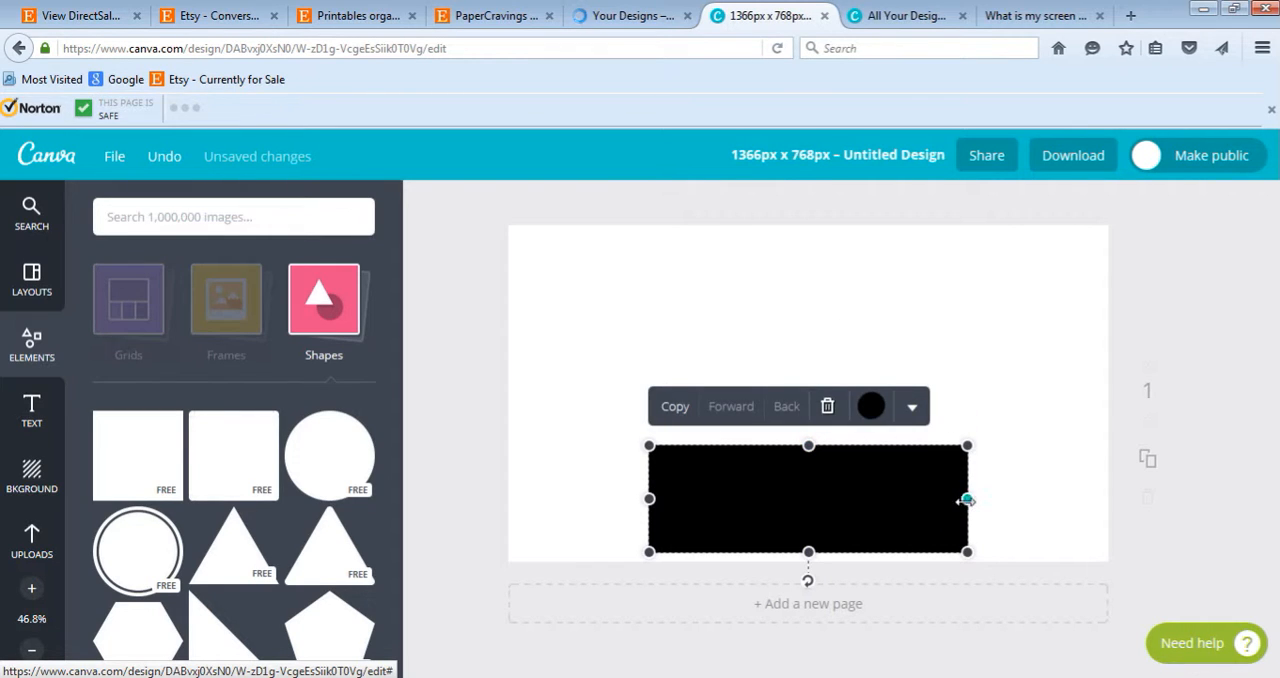
{"action": "left_click_drag", "start_coordinate": [966, 499], "coordinate": [1136, 500]}
{"action": "left_click_drag", "start_coordinate": [648, 497], "coordinate": [452, 490]}
{"action": "left_click_drag", "start_coordinate": [746, 500], "coordinate": [755, 399]}
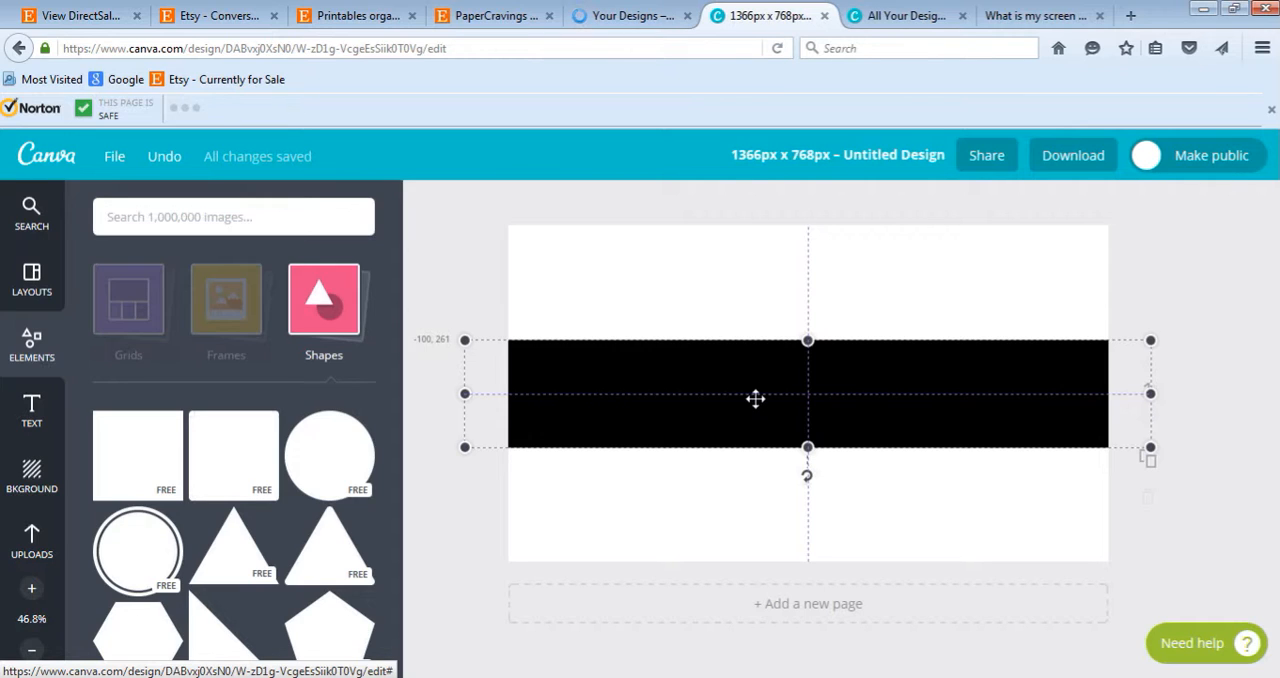
{"action": "left_click_drag", "start_coordinate": [755, 399], "coordinate": [755, 398]}
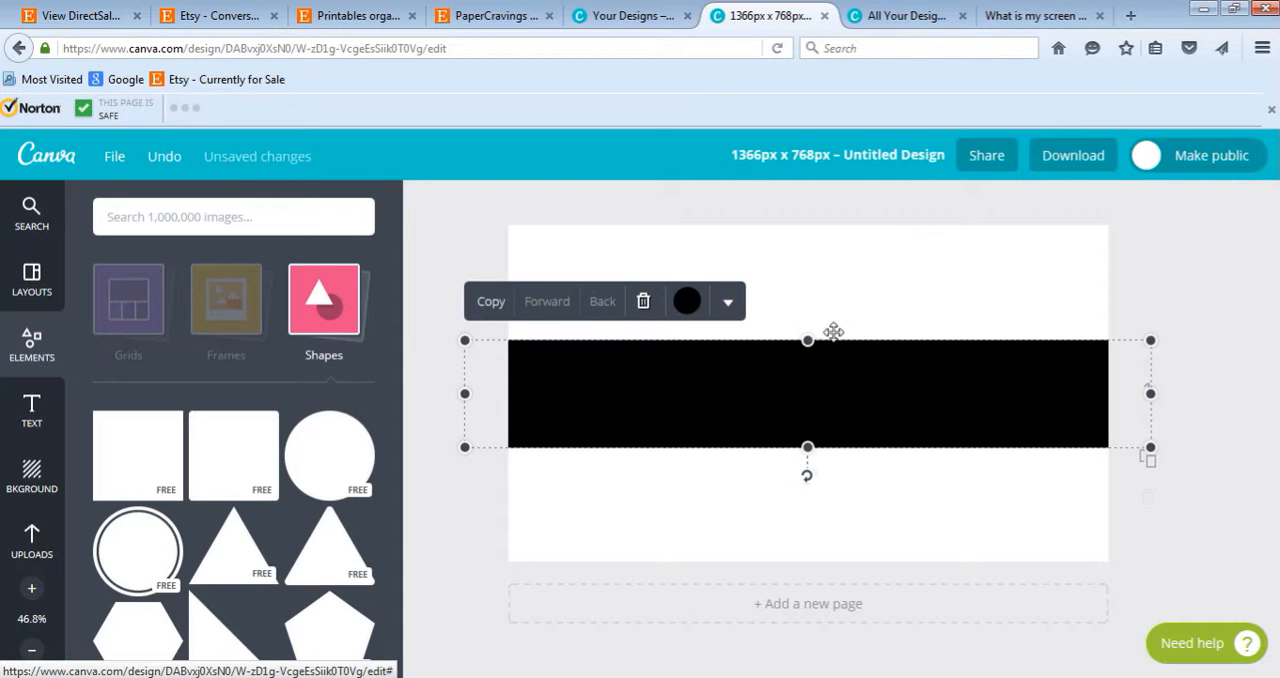
{"action": "left_click", "coordinate": [1143, 298]}
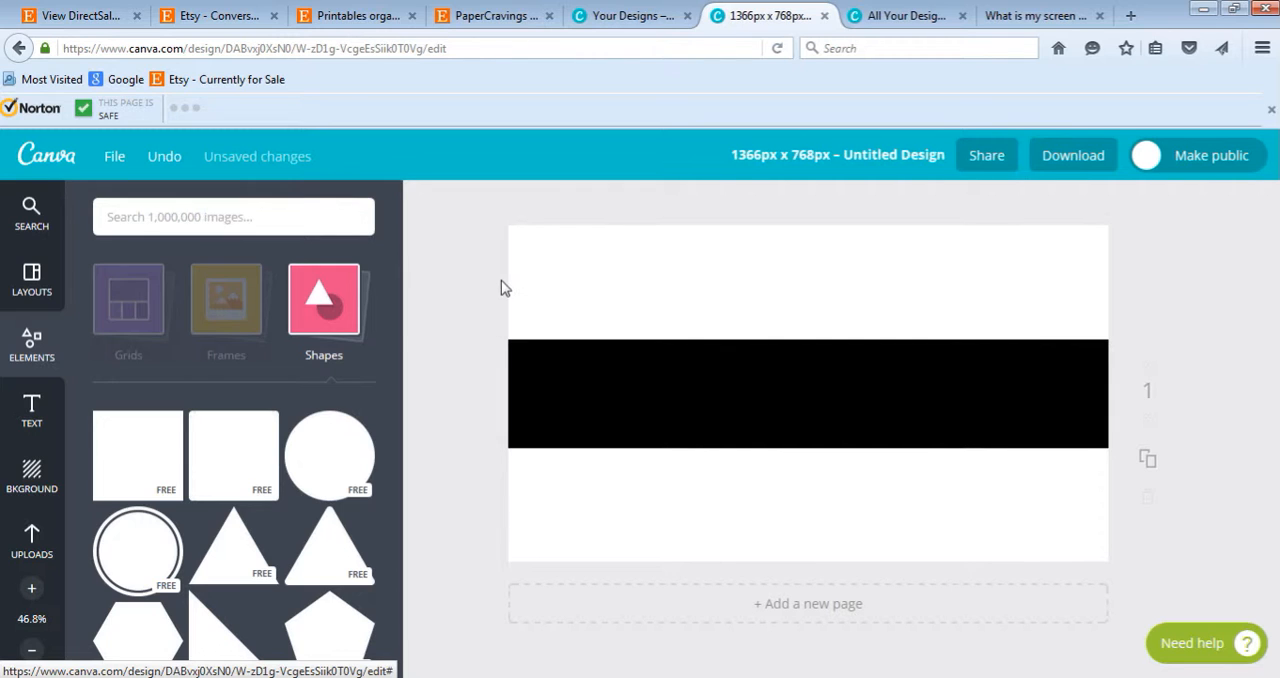
- Add a heading text box over the black band and replace its text with the person's first name in capitals
{"action": "left_click", "coordinate": [30, 409]}
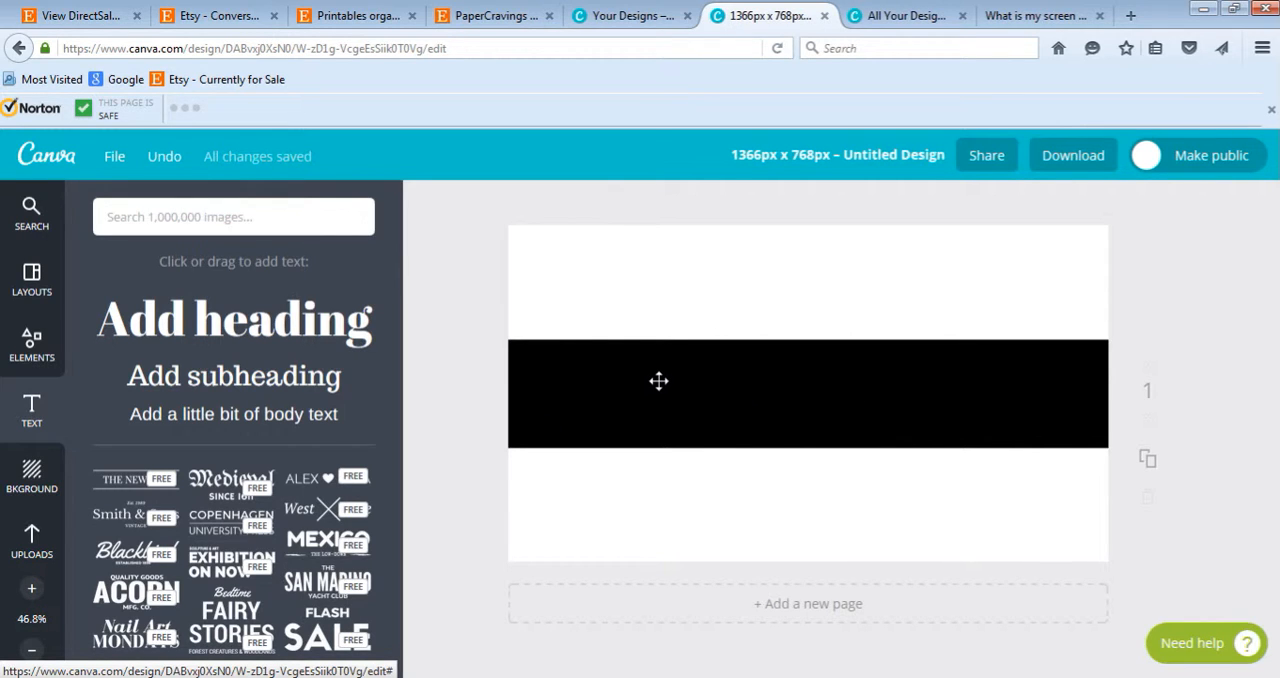
{"action": "left_click", "coordinate": [245, 337]}
{"action": "scroll", "coordinate": [258, 528], "scroll_direction": "down", "scroll_amount": 1}
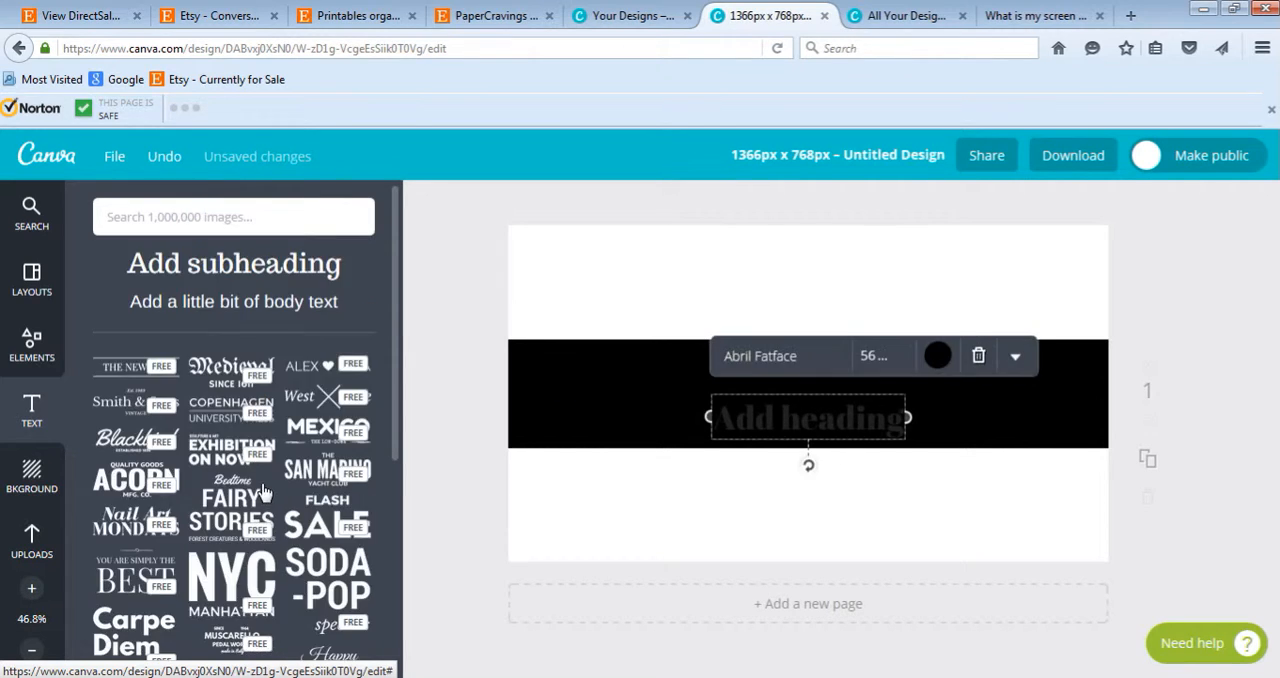
{"action": "scroll", "coordinate": [222, 482], "scroll_direction": "down", "scroll_amount": 3}
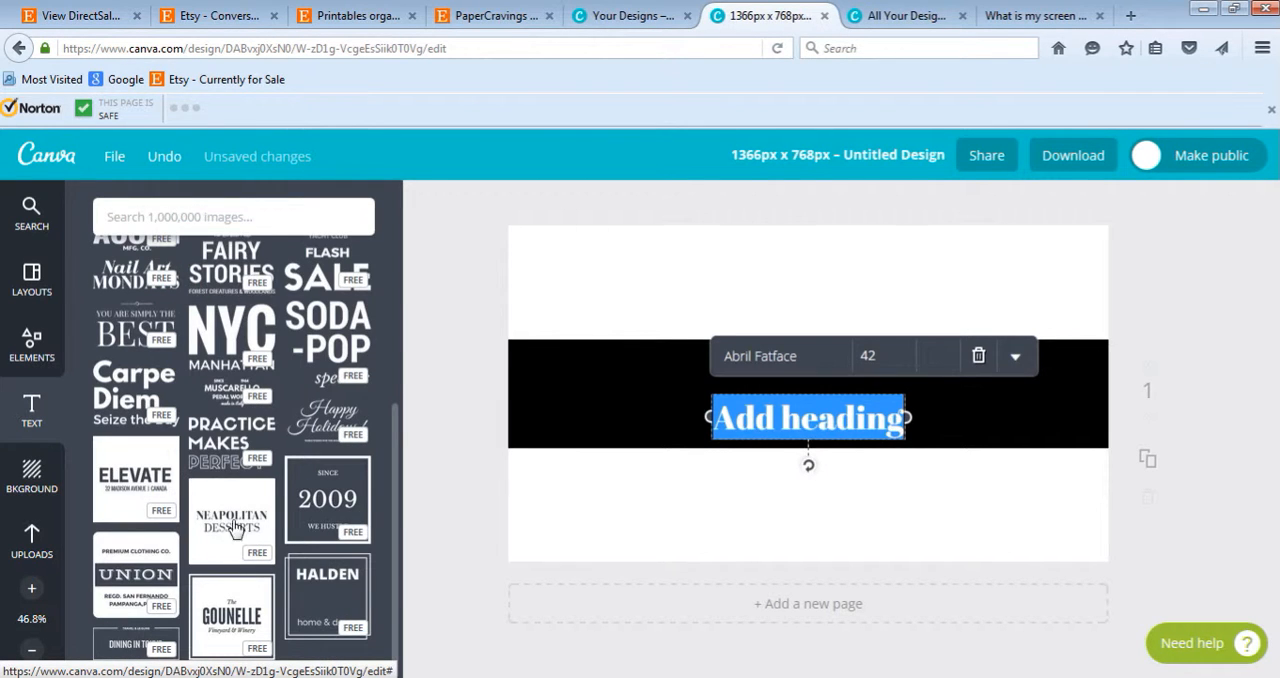
{"action": "scroll", "coordinate": [272, 518], "scroll_direction": "down", "scroll_amount": 2}
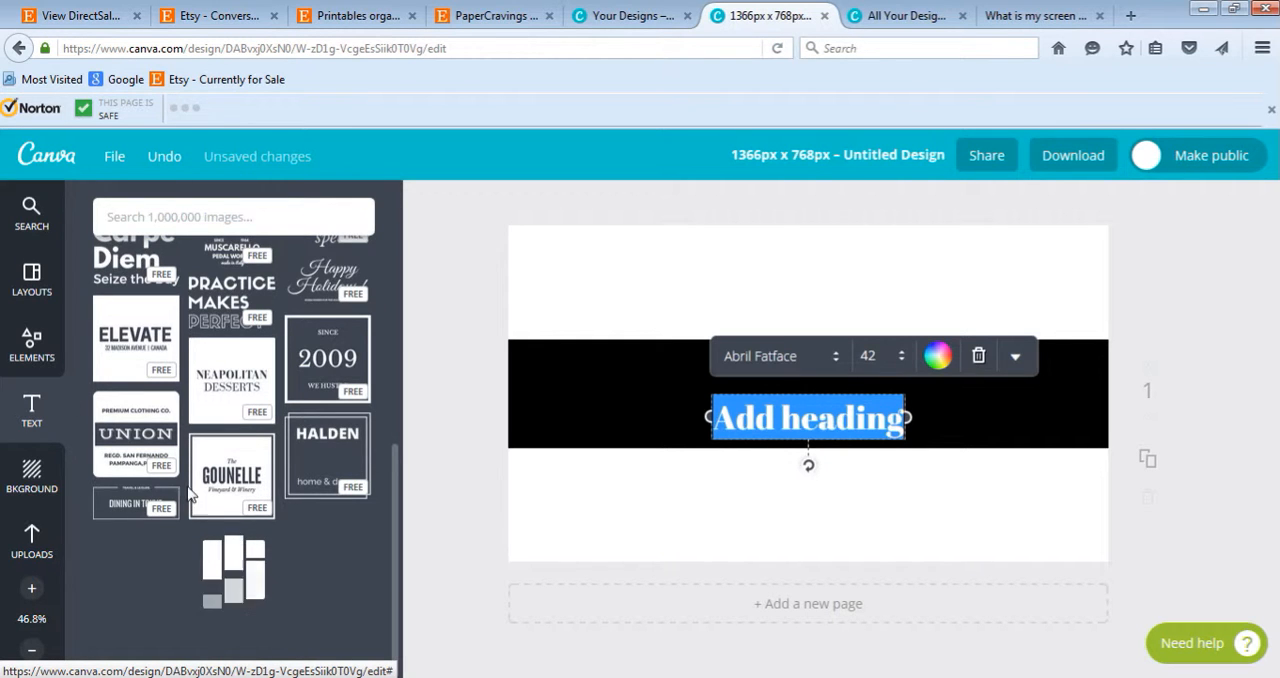
{"action": "scroll", "coordinate": [205, 480], "scroll_direction": "up", "scroll_amount": 2}
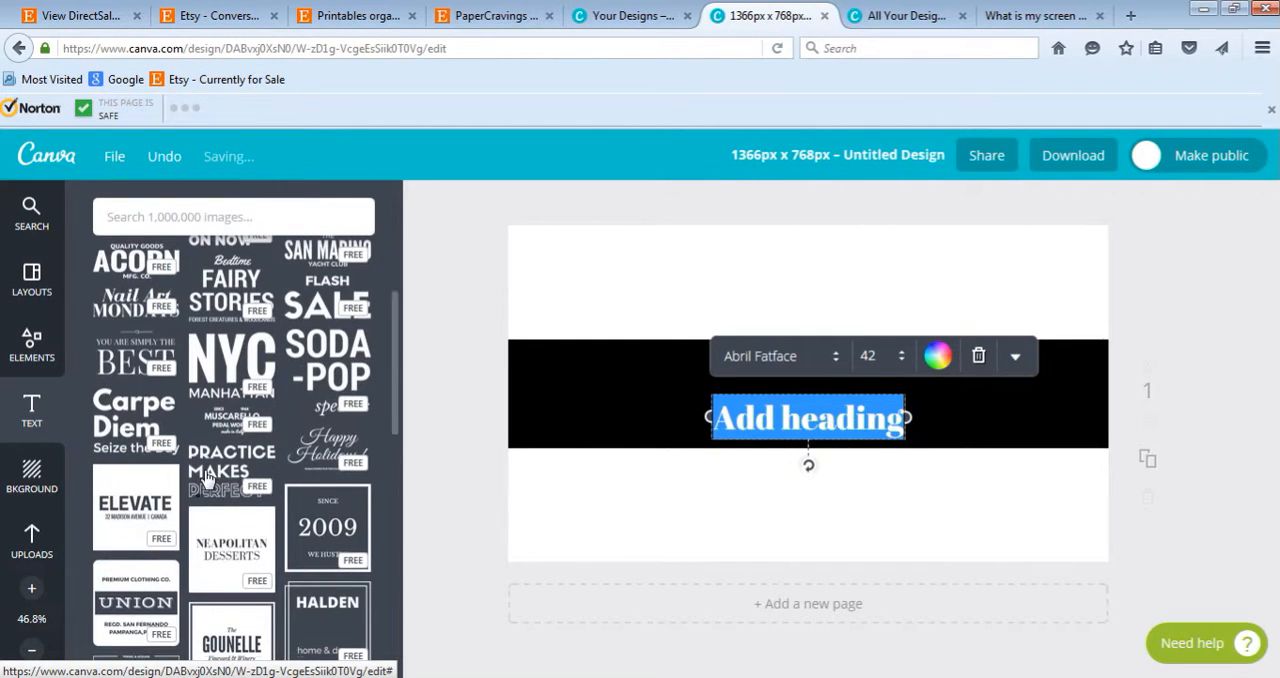
{"action": "scroll", "coordinate": [205, 480], "scroll_direction": "up", "scroll_amount": 4}
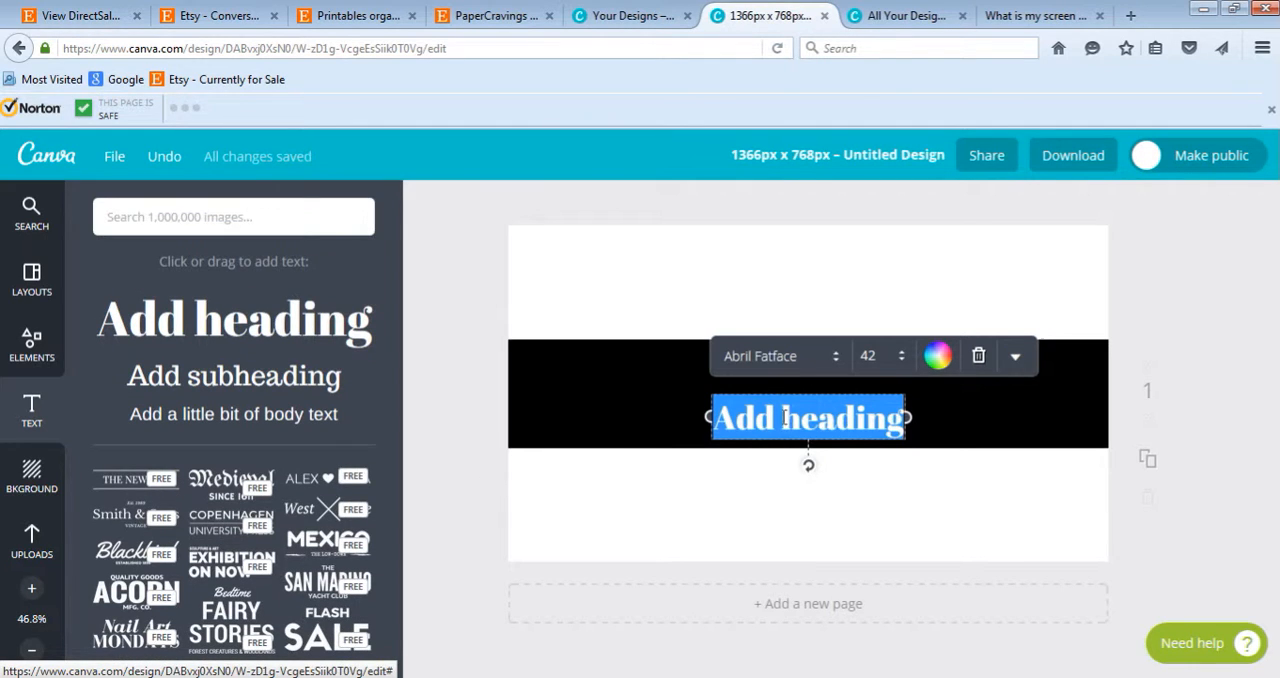
{"action": "key", "text": "Caps_Lock"}
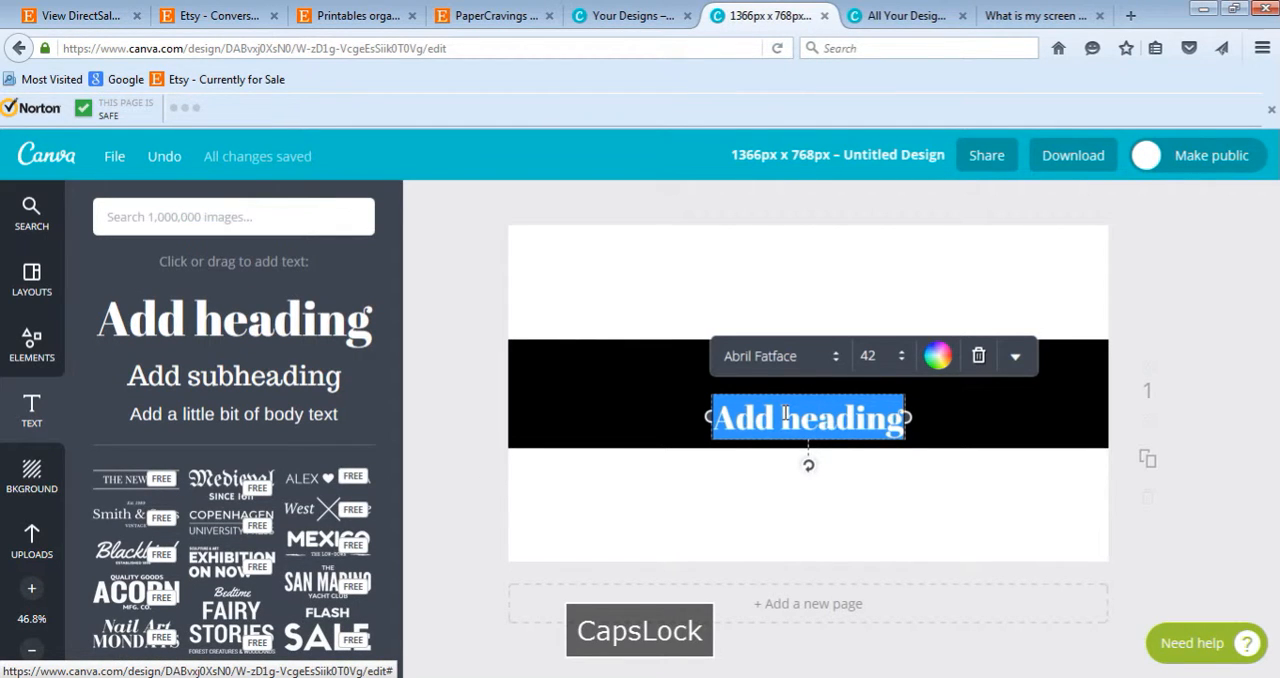
{"action": "type", "text": "RACHAEL"}
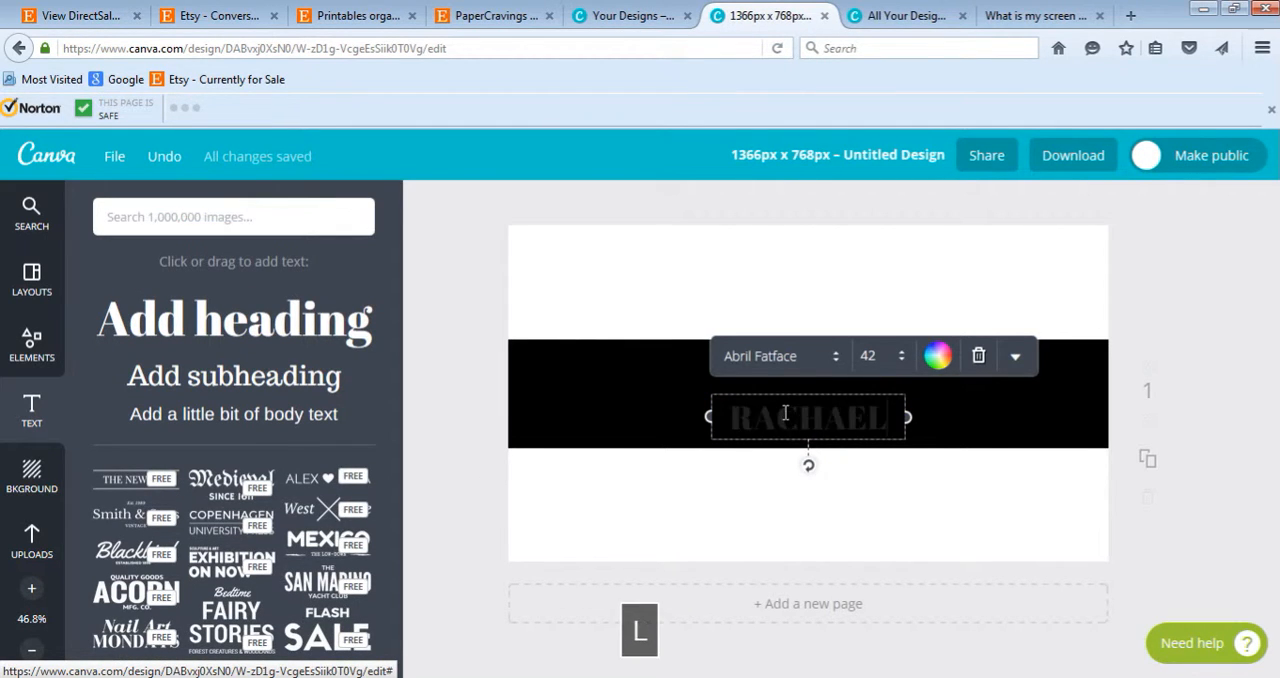
- Format the heading in white at font size 50 and centre it on the black band
{"action": "key", "text": "ctrl+a"}
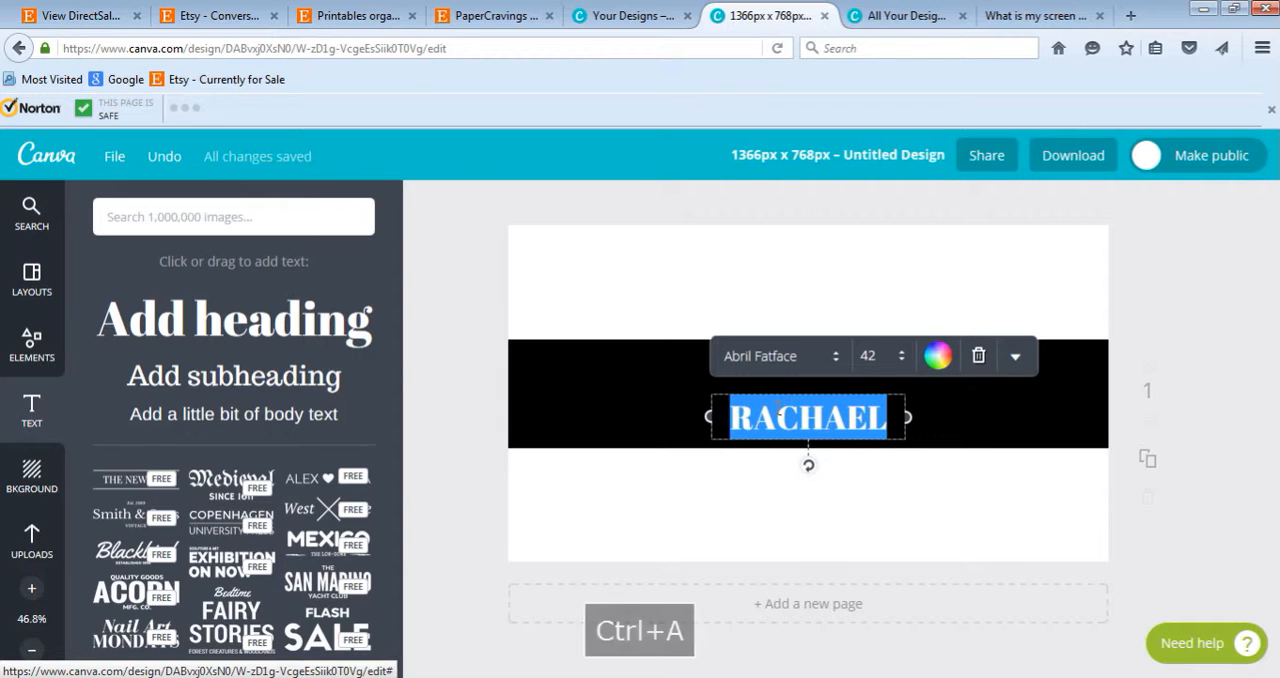
{"action": "left_click", "coordinate": [938, 356]}
{"action": "left_click", "coordinate": [958, 410]}
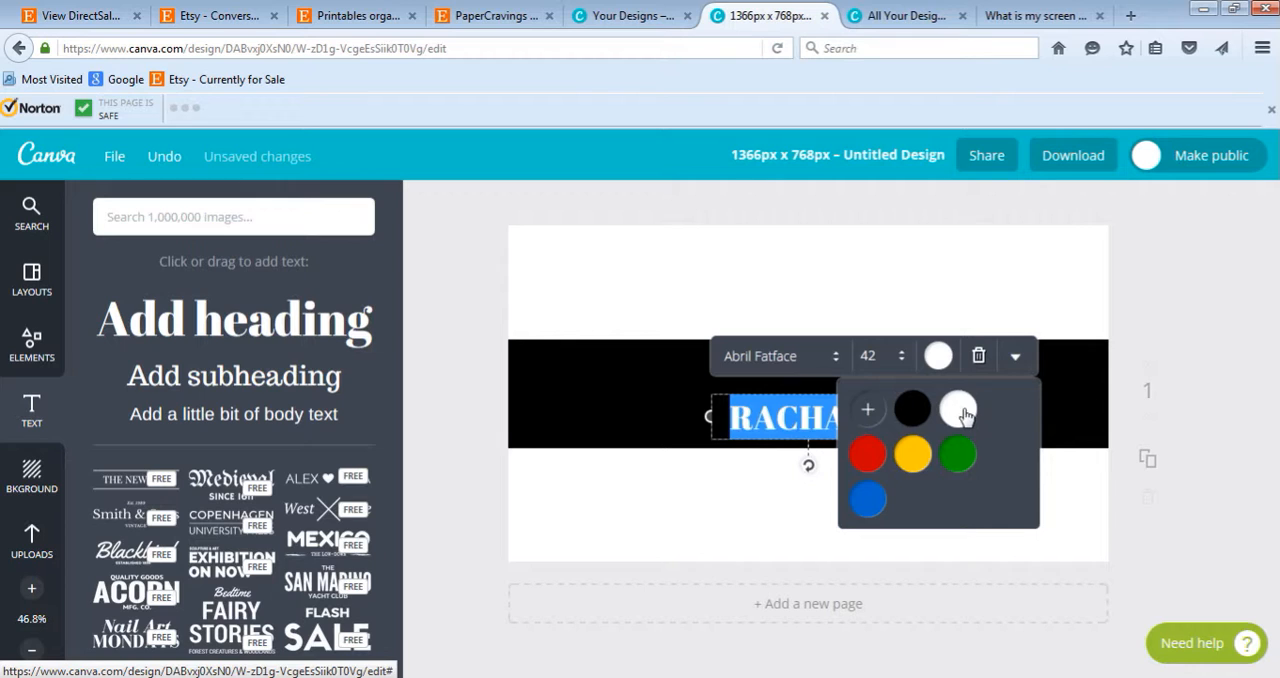
{"action": "left_click", "coordinate": [876, 357]}
{"action": "type", "text": "50"}
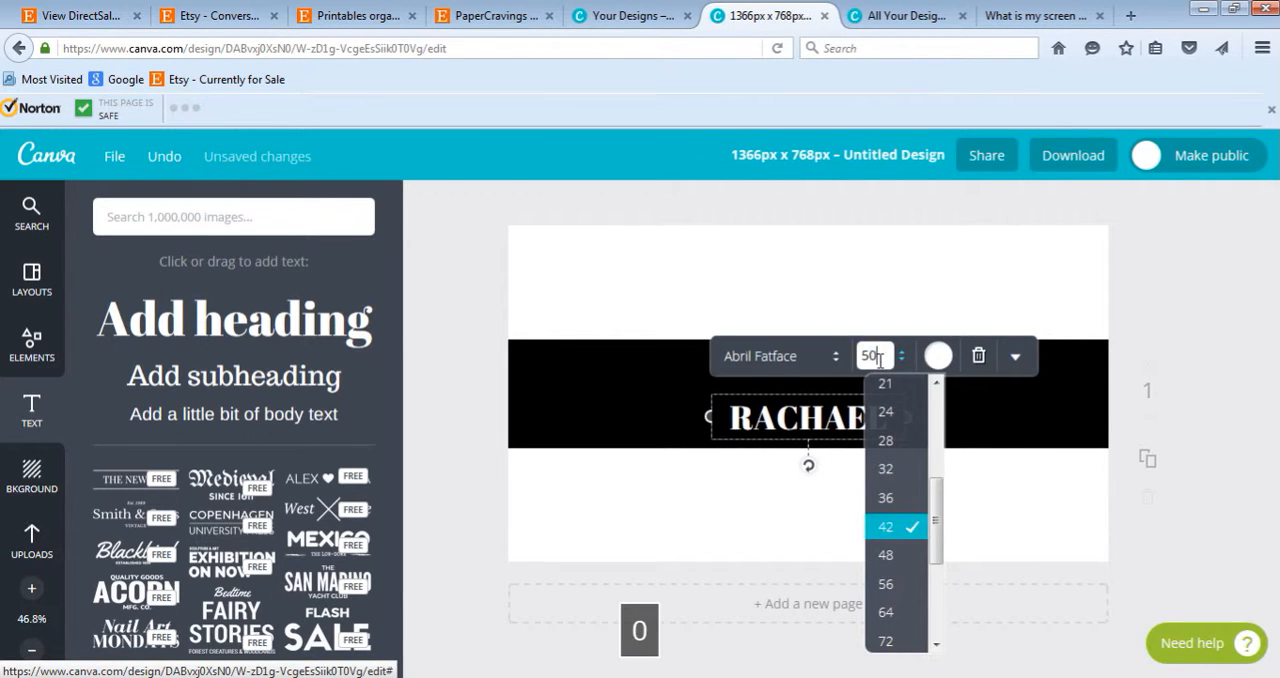
{"action": "key", "text": "Return"}
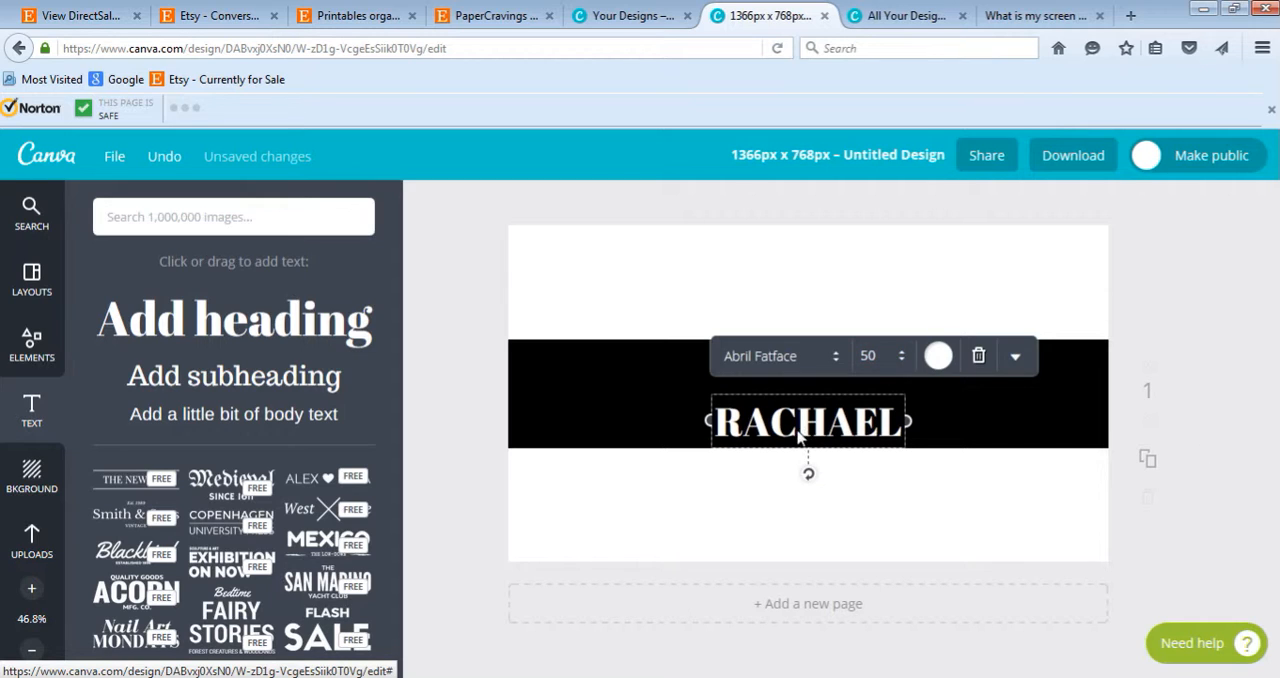
{"action": "left_click_drag", "start_coordinate": [800, 432], "coordinate": [863, 421]}
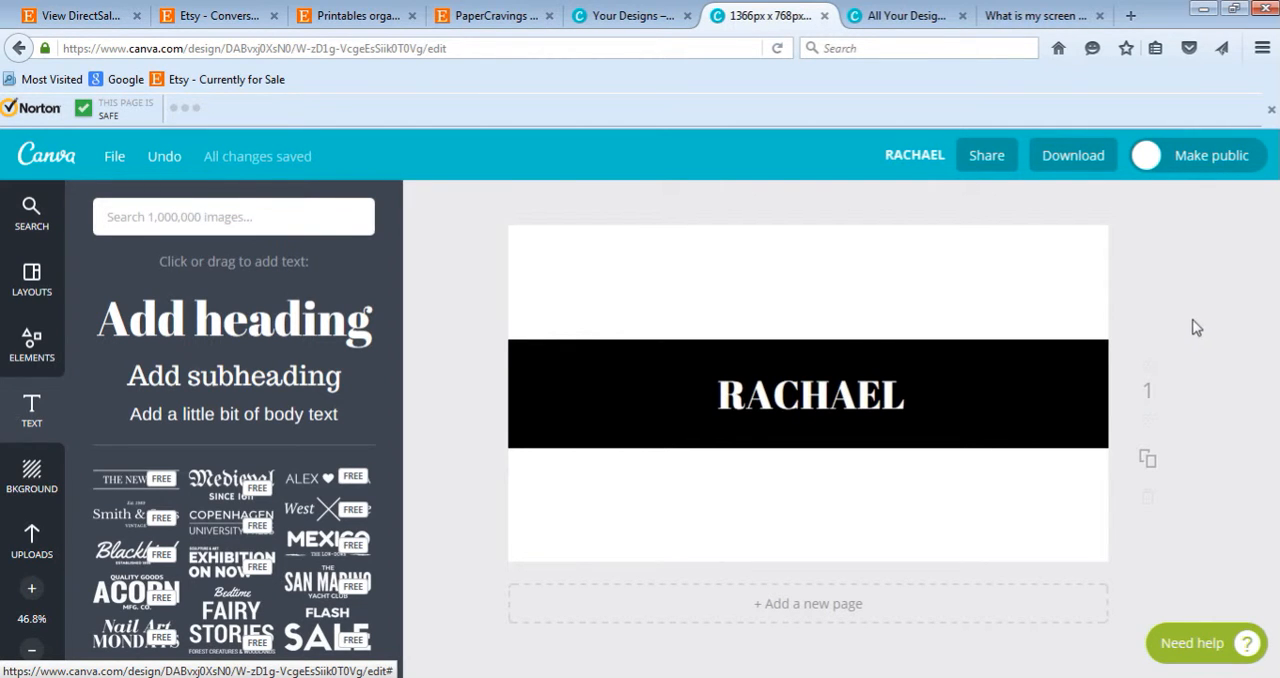
- Preview the desktop image "PC - RG1 - Medium Polka Dot 56 - Pink" and add it to the Canva uploads
{"action": "left_click", "coordinate": [32, 542]}
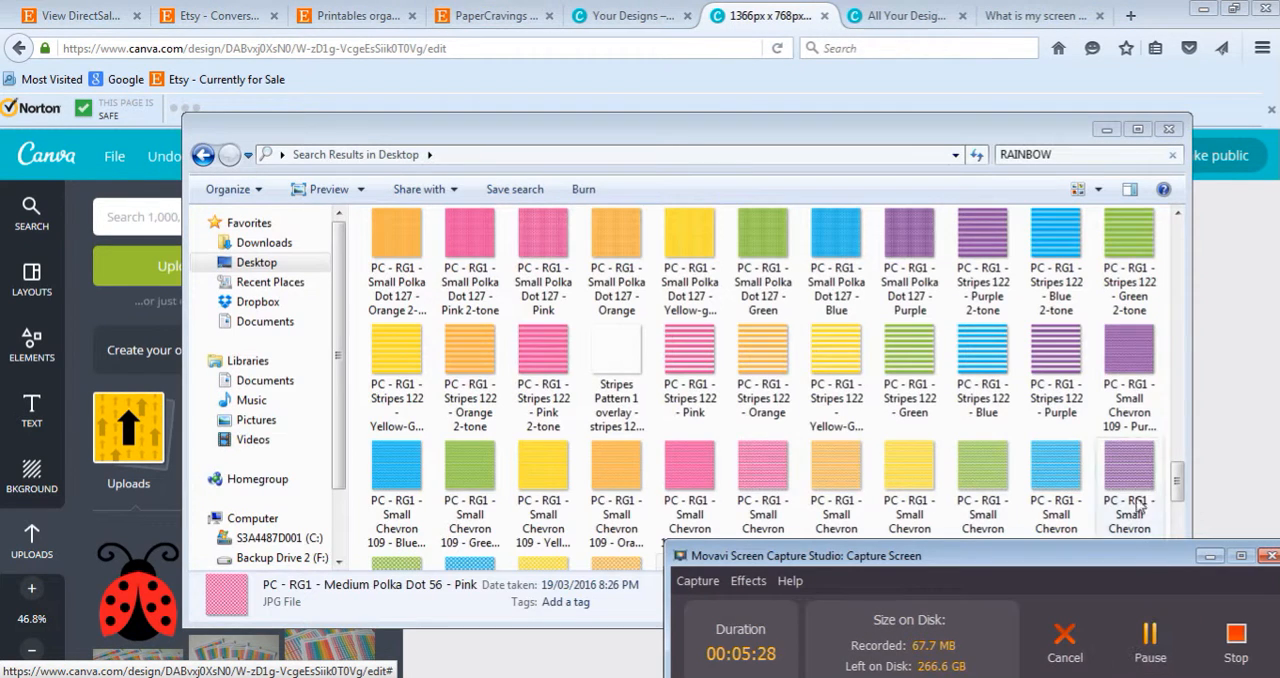
{"action": "left_click", "coordinate": [1207, 562]}
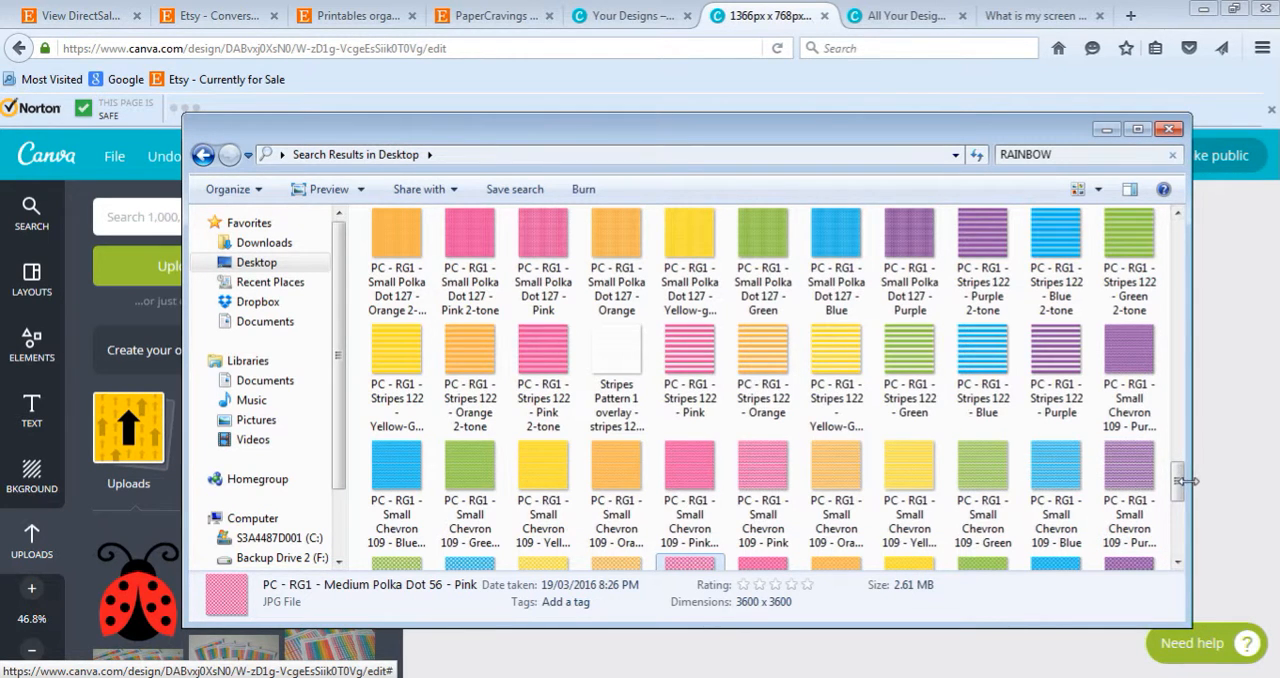
{"action": "left_click", "coordinate": [1176, 566]}
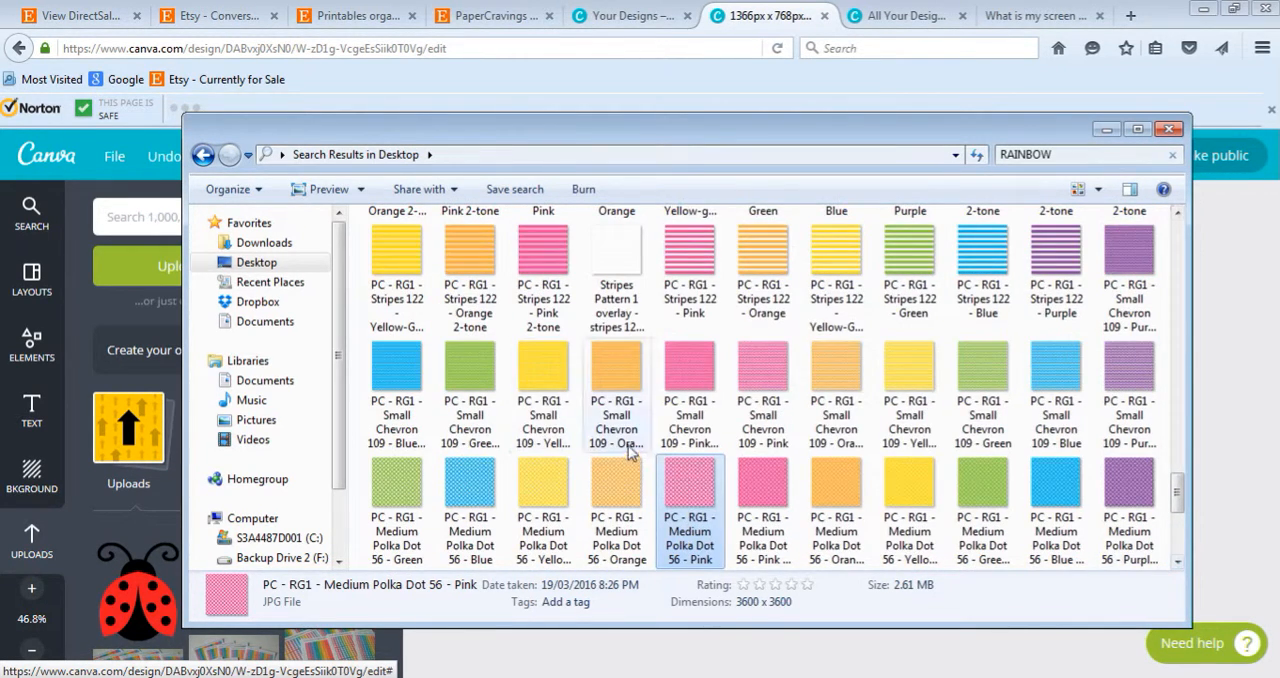
{"action": "double_click", "coordinate": [697, 490]}
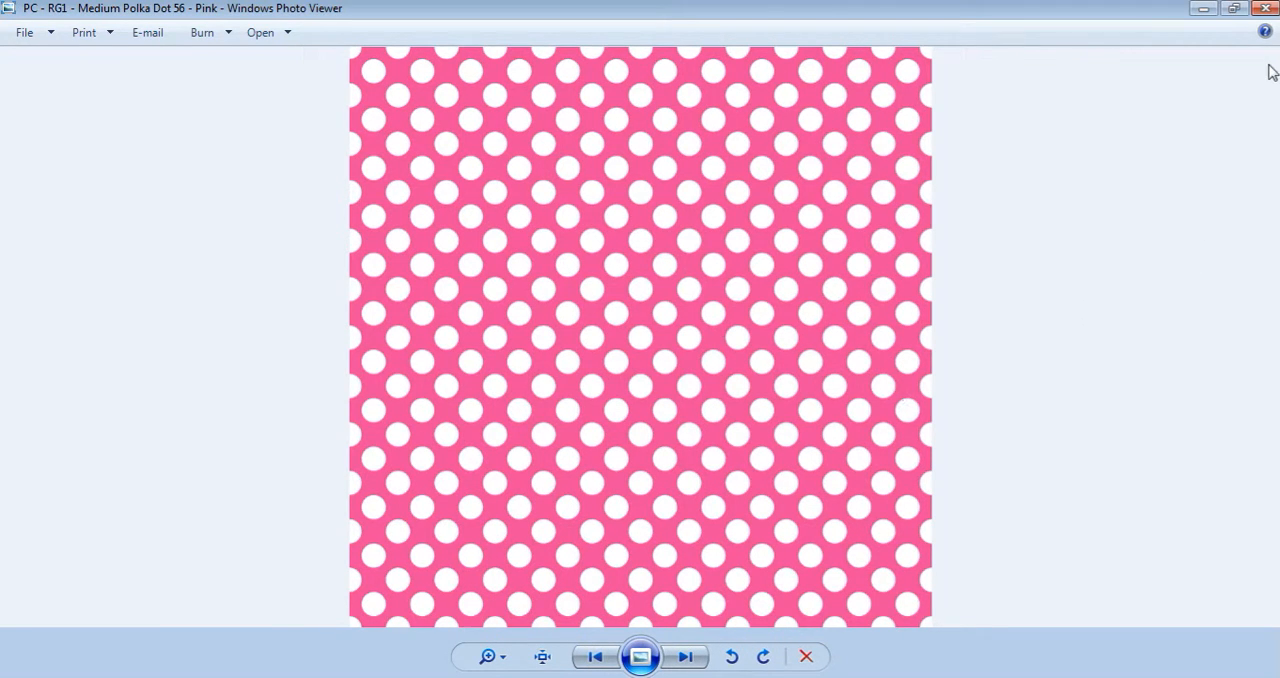
{"action": "left_click", "coordinate": [1265, 8]}
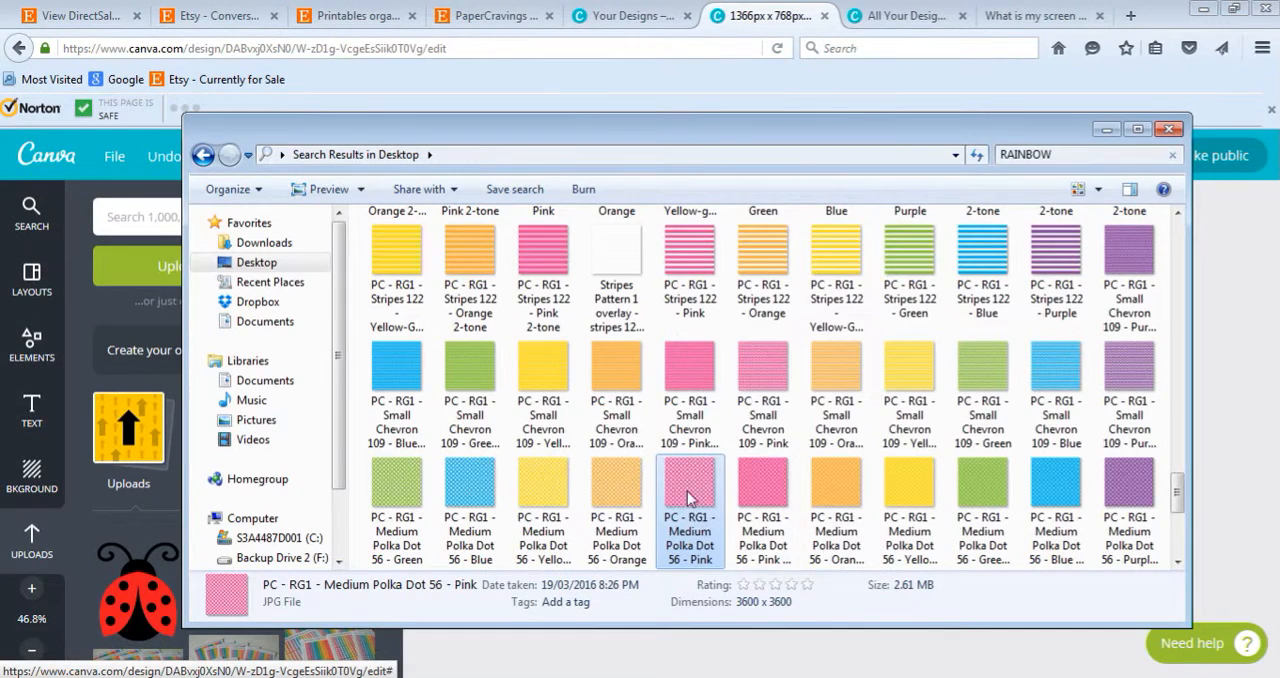
{"action": "left_click_drag", "start_coordinate": [688, 497], "coordinate": [155, 405]}
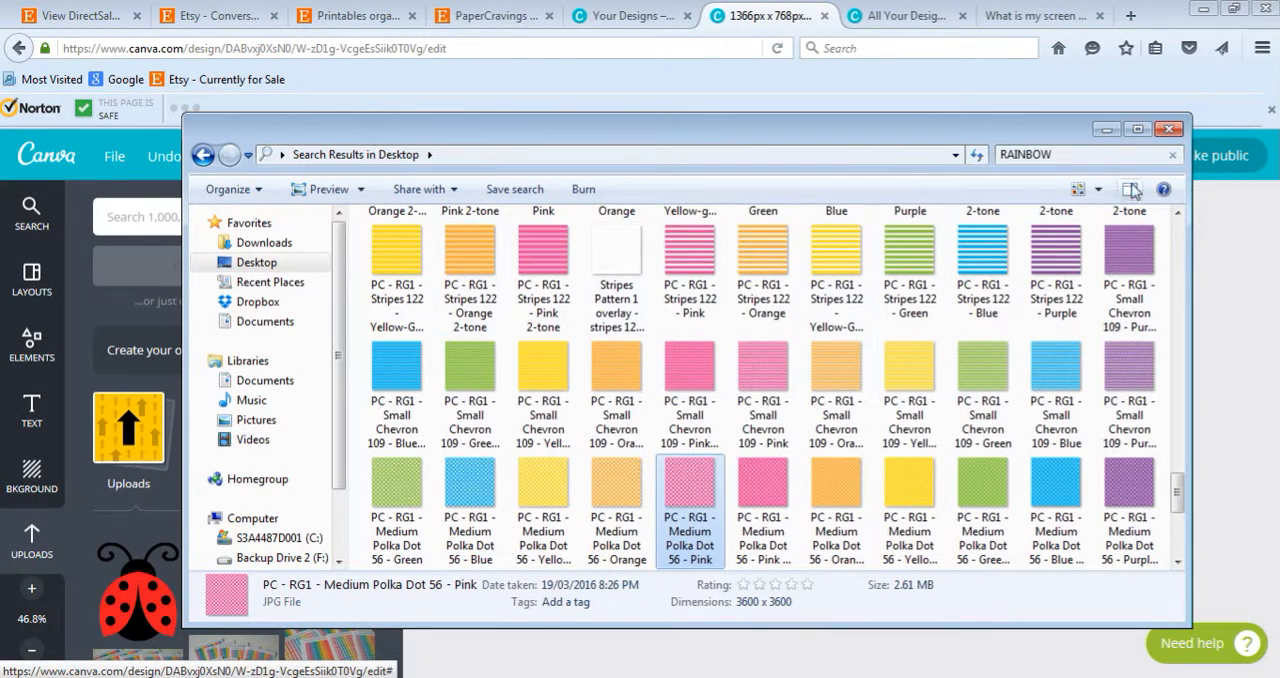
{"action": "left_click", "coordinate": [1105, 131]}
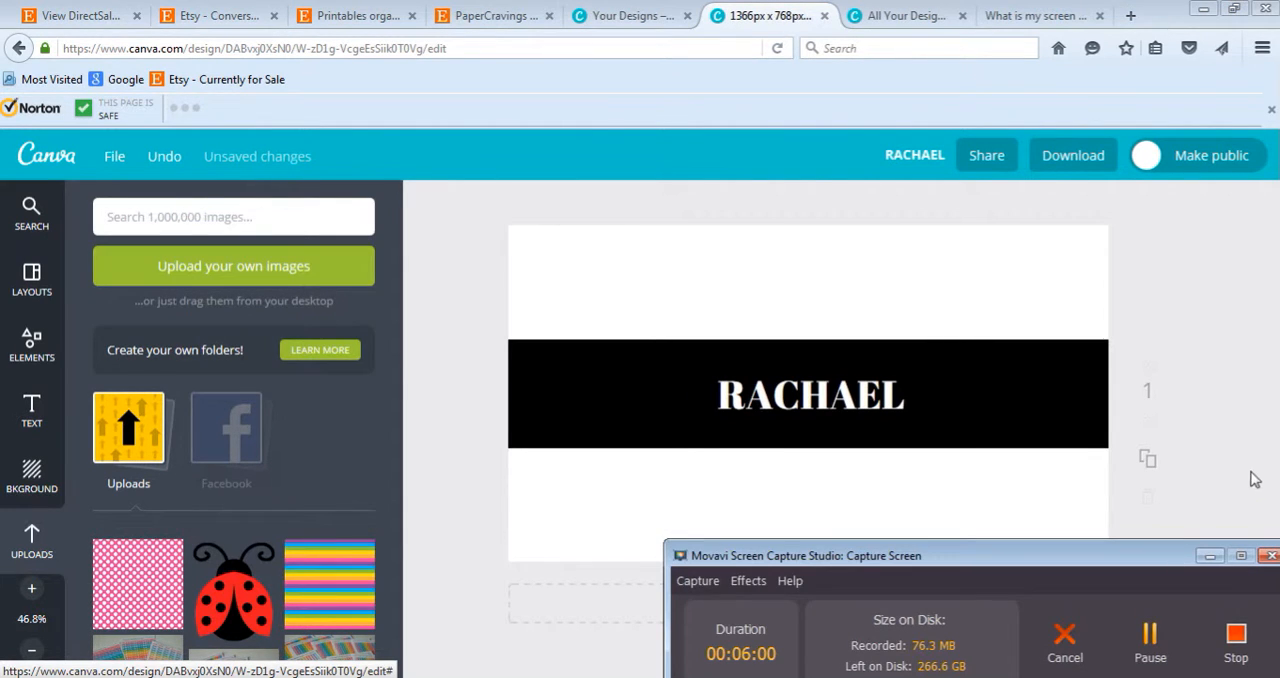
{"action": "left_click", "coordinate": [1216, 558]}
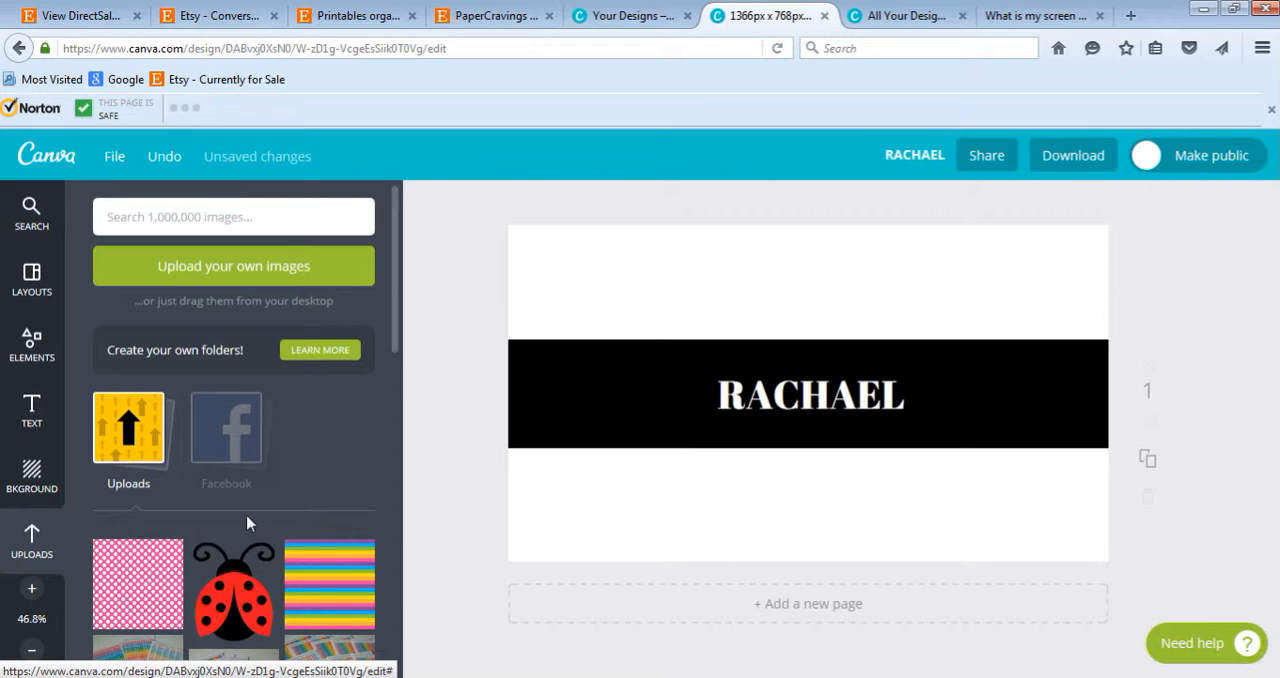
- Place the uploaded pink polka dot image on the page, enlarge it to cover the whole page and send it behind the band and heading
{"action": "left_click", "coordinate": [155, 583]}
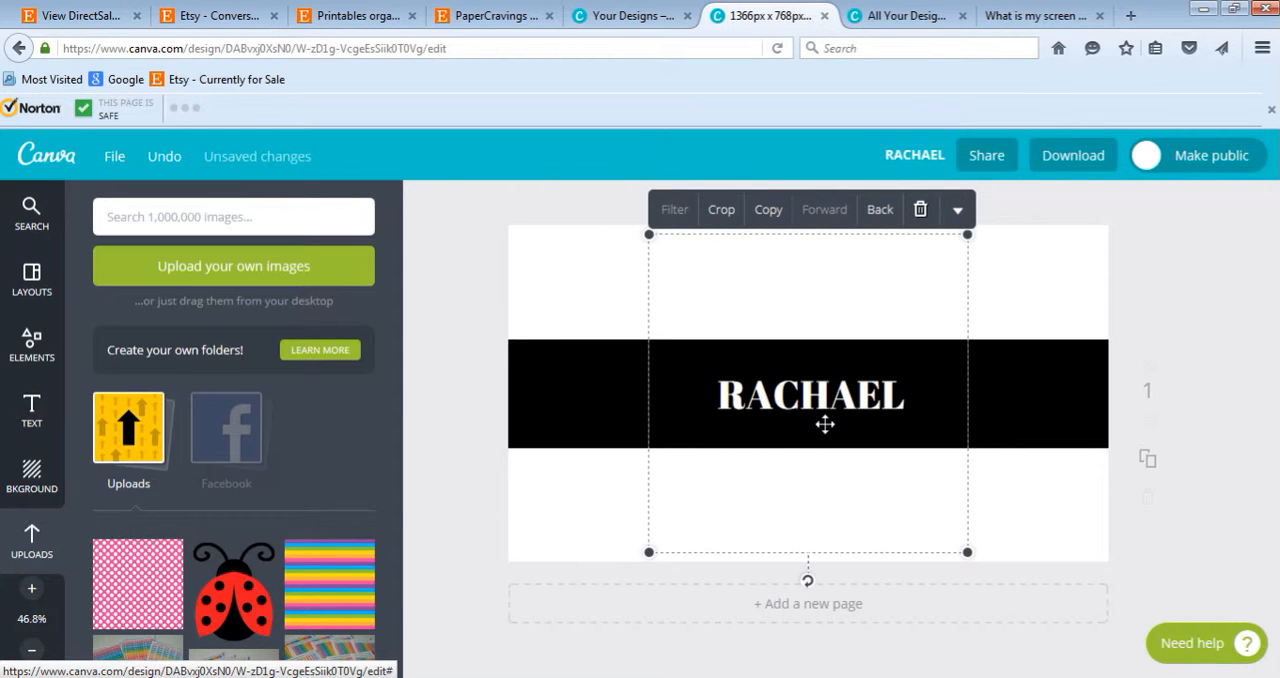
{"action": "left_click_drag", "start_coordinate": [808, 391], "coordinate": [697, 400]}
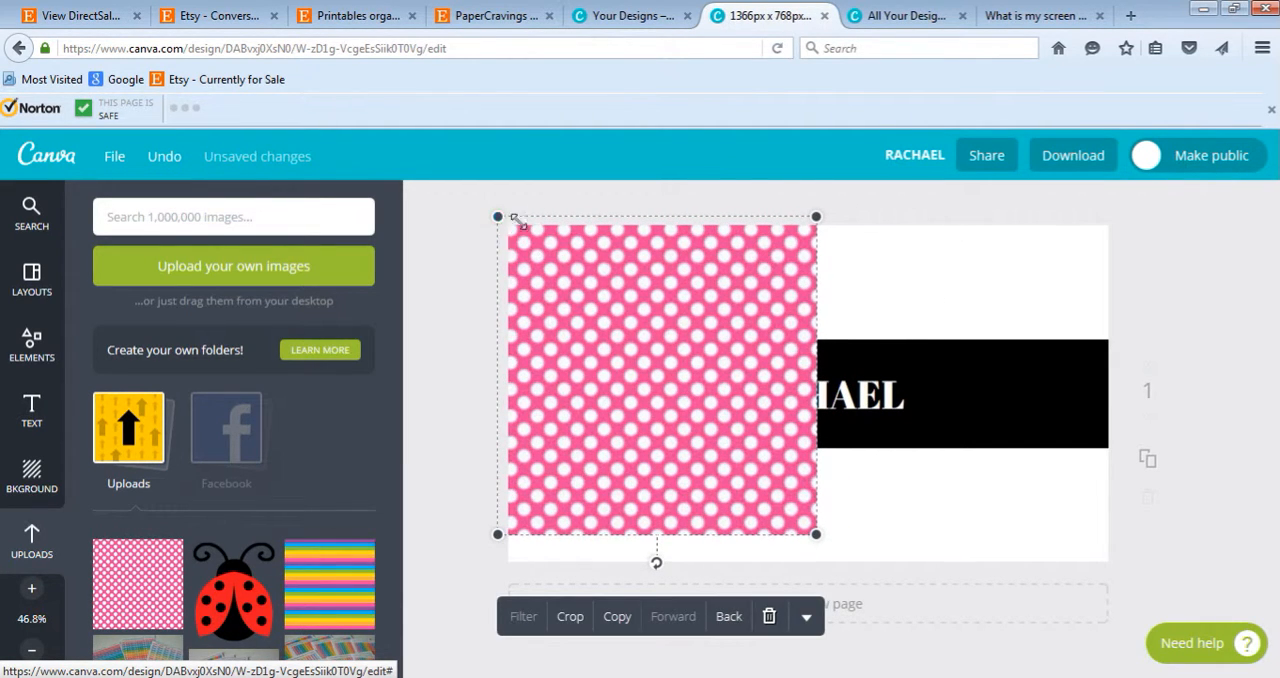
{"action": "left_click_drag", "start_coordinate": [818, 535], "coordinate": [1115, 677]}
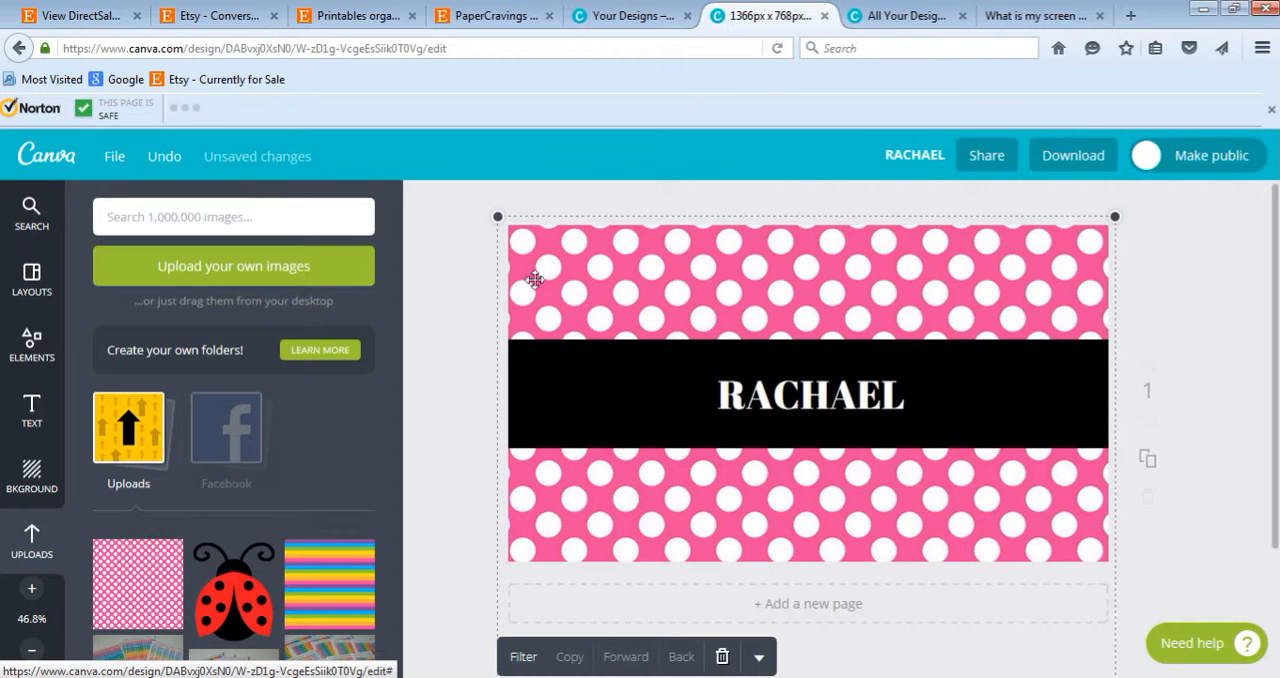
- Resize the polka dot background slightly beyond the page edges and nudge it down and left to balance the dots
{"action": "left_click_drag", "start_coordinate": [495, 213], "coordinate": [501, 218]}
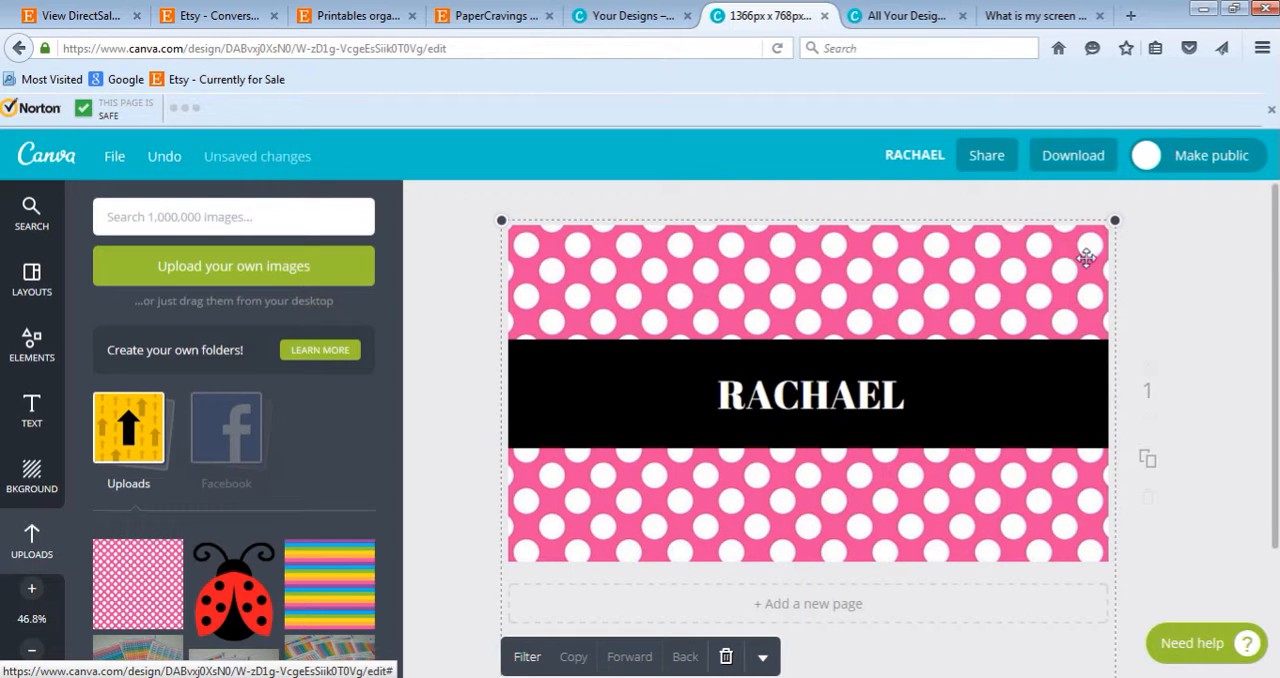
{"action": "left_click_drag", "start_coordinate": [1116, 219], "coordinate": [1133, 201]}
{"action": "key", "text": "Down"}
{"action": "key", "text": "Down"}
{"action": "key", "text": "Down"}
{"action": "key", "text": "Down"}
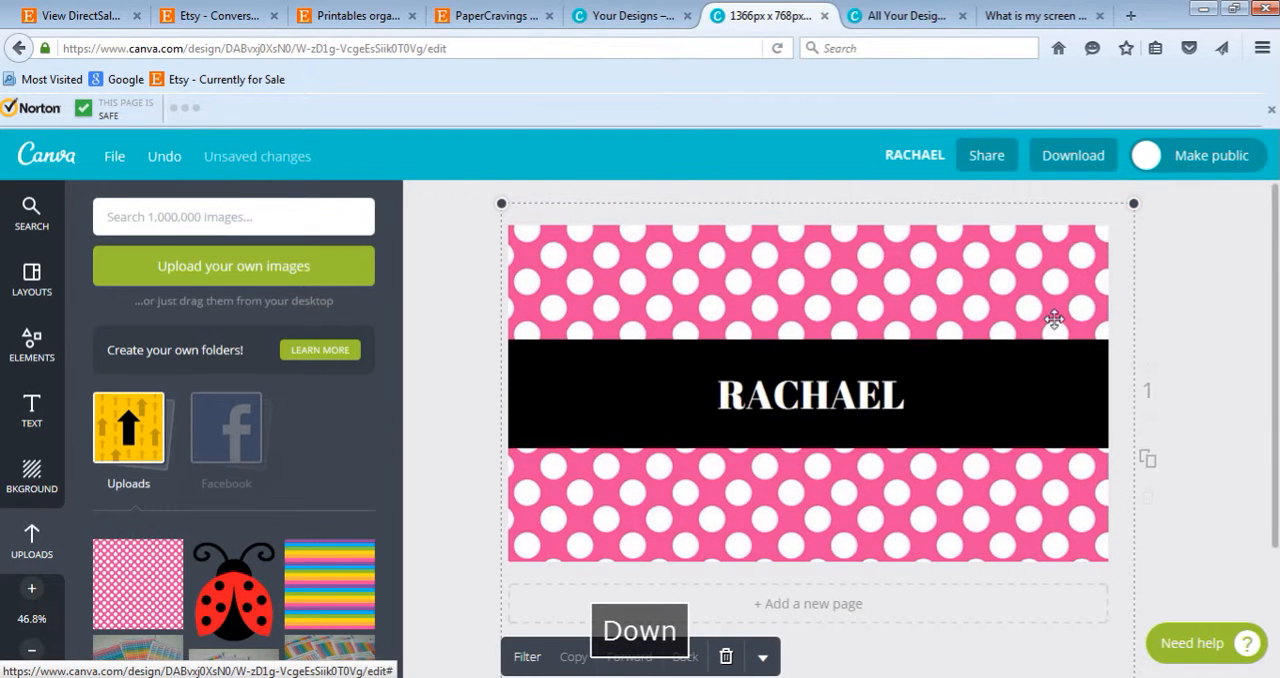
{"action": "key", "text": "Down"}
{"action": "key", "text": "Down"}
{"action": "key", "text": "Down"}
{"action": "key", "text": "Down"}
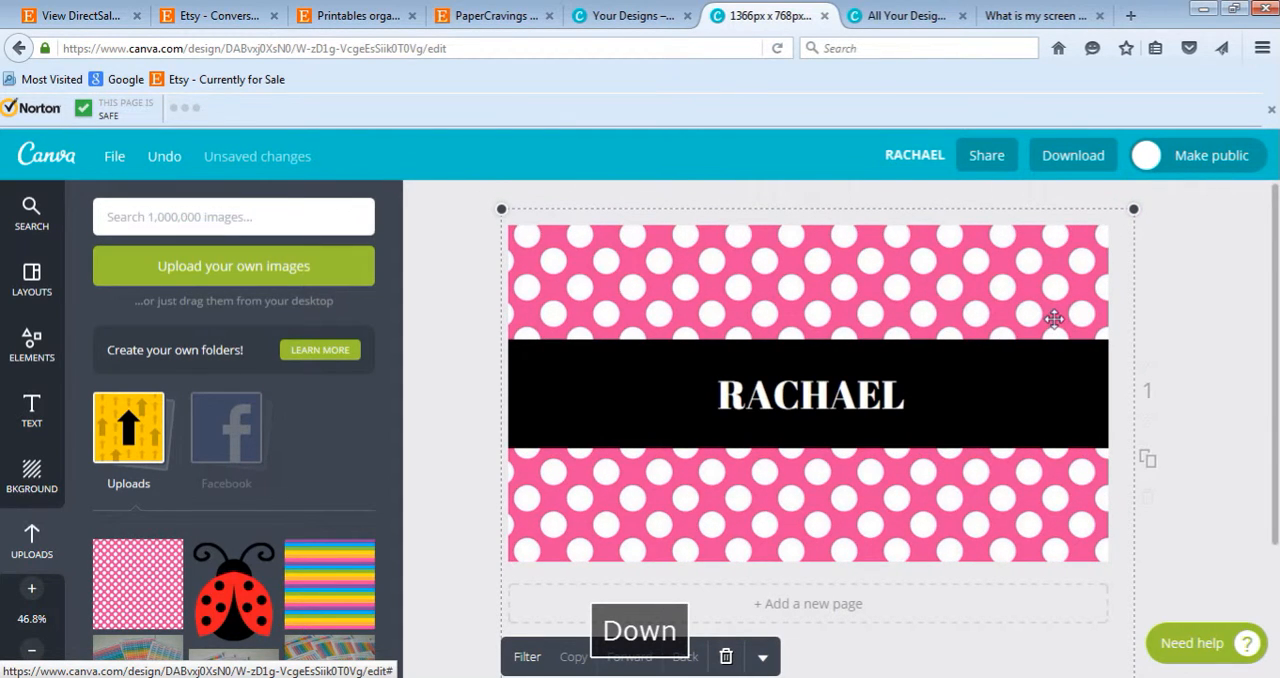
{"action": "key", "text": "Left"}
{"action": "key", "text": "Left"}
{"action": "key", "text": "Left"}
{"action": "key", "text": "Right"}
{"action": "key", "text": "Right"}
{"action": "key", "text": "Right"}
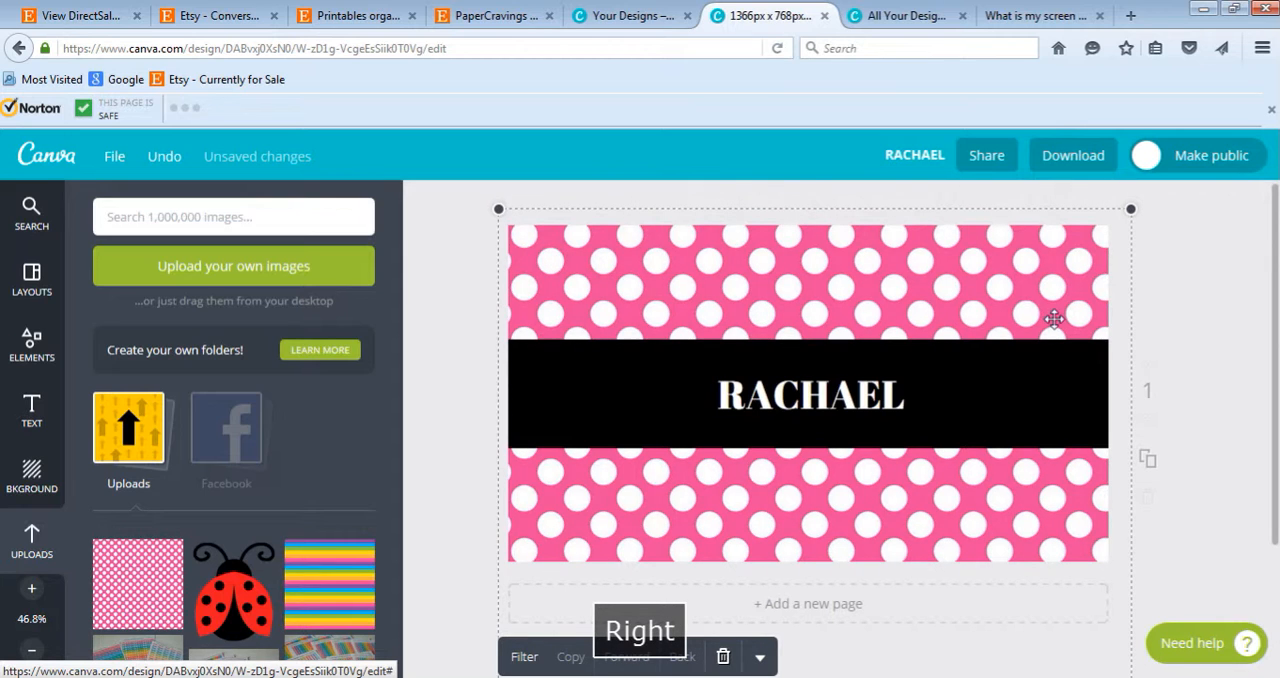
- Enlarge the polka dot background to about 1469 × 1469 px and nudge it slightly down and left to even out the edge dots
{"action": "left_click_drag", "start_coordinate": [497, 207], "coordinate": [488, 196]}
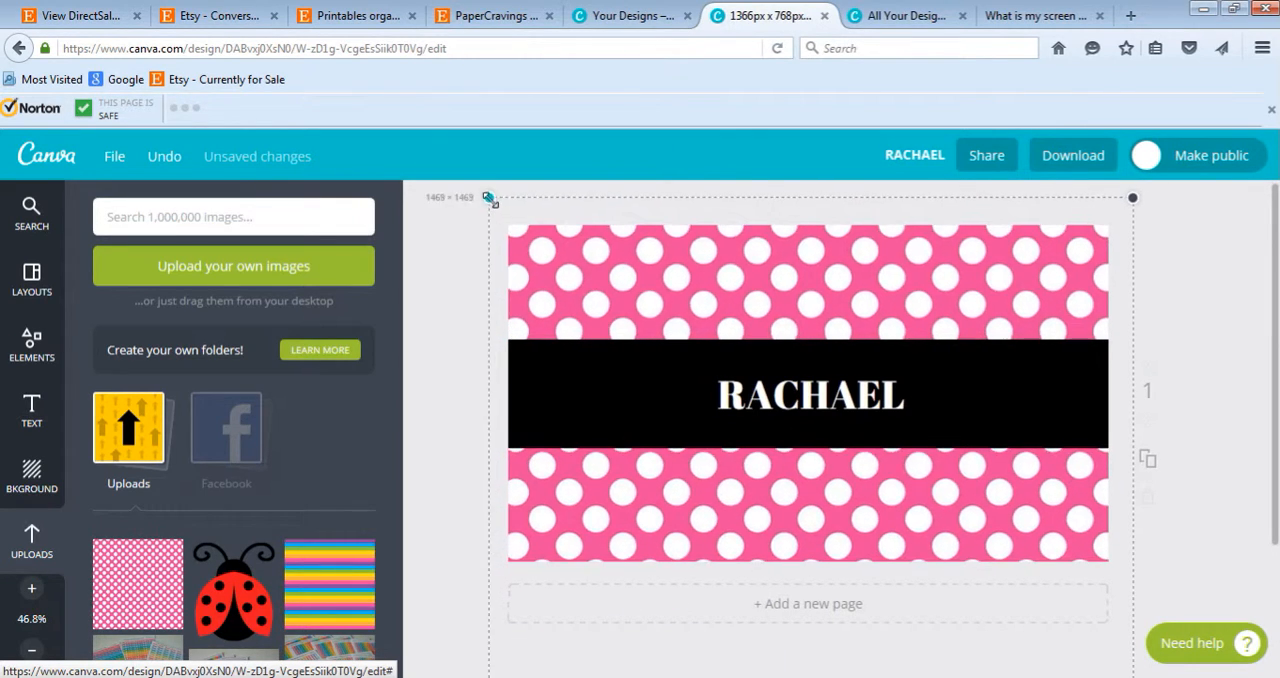
{"action": "key", "text": "Left"}
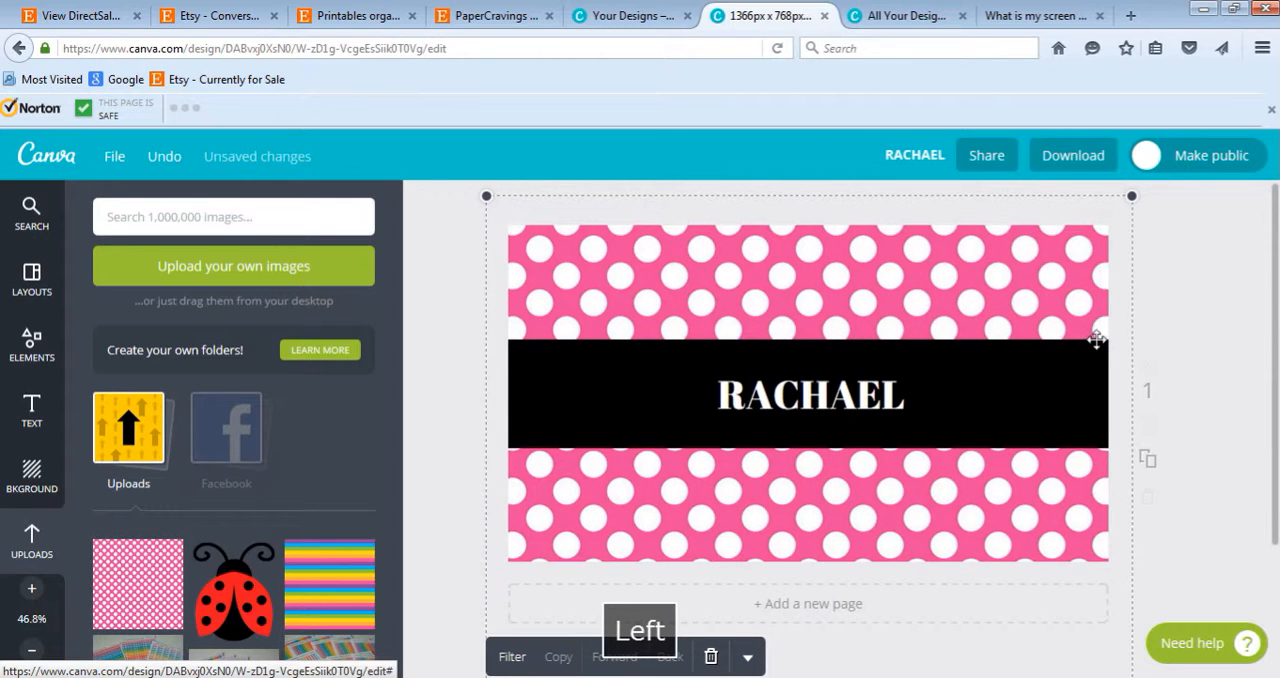
{"action": "key", "text": "Down"}
{"action": "key", "text": "Down"}
{"action": "key", "text": "Down"}
{"action": "key", "text": "Left"}
{"action": "key", "text": "Left"}
{"action": "key", "text": "Left"}
{"action": "key", "text": "Left"}
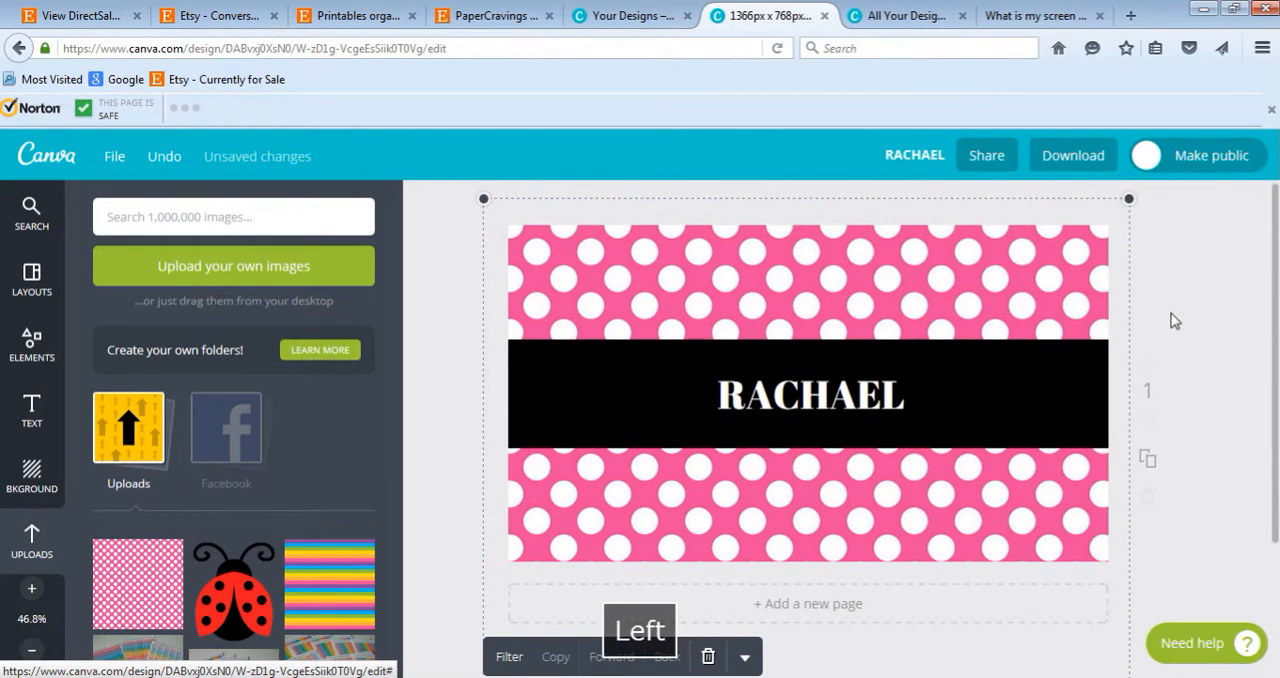
- Nudge the polka dot background up and slightly to the right, fine-tuning its horizontal position to even out the edge dots
{"action": "key", "text": "Up"}
{"action": "key", "text": "Up"}
{"action": "key", "text": "Up"}
{"action": "key", "text": "Up"}
{"action": "key", "text": "Up"}
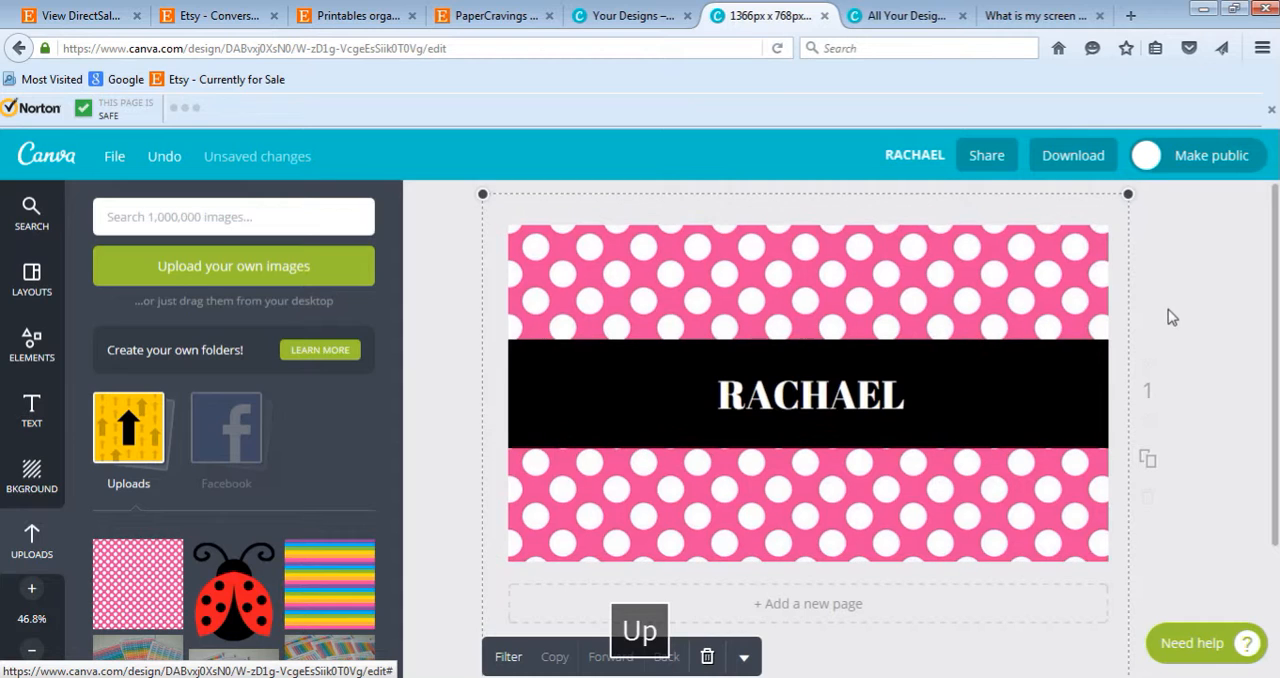
{"action": "key", "text": "Right"}
{"action": "key", "text": "Right"}
{"action": "key", "text": "Right"}
{"action": "key", "text": "Right"}
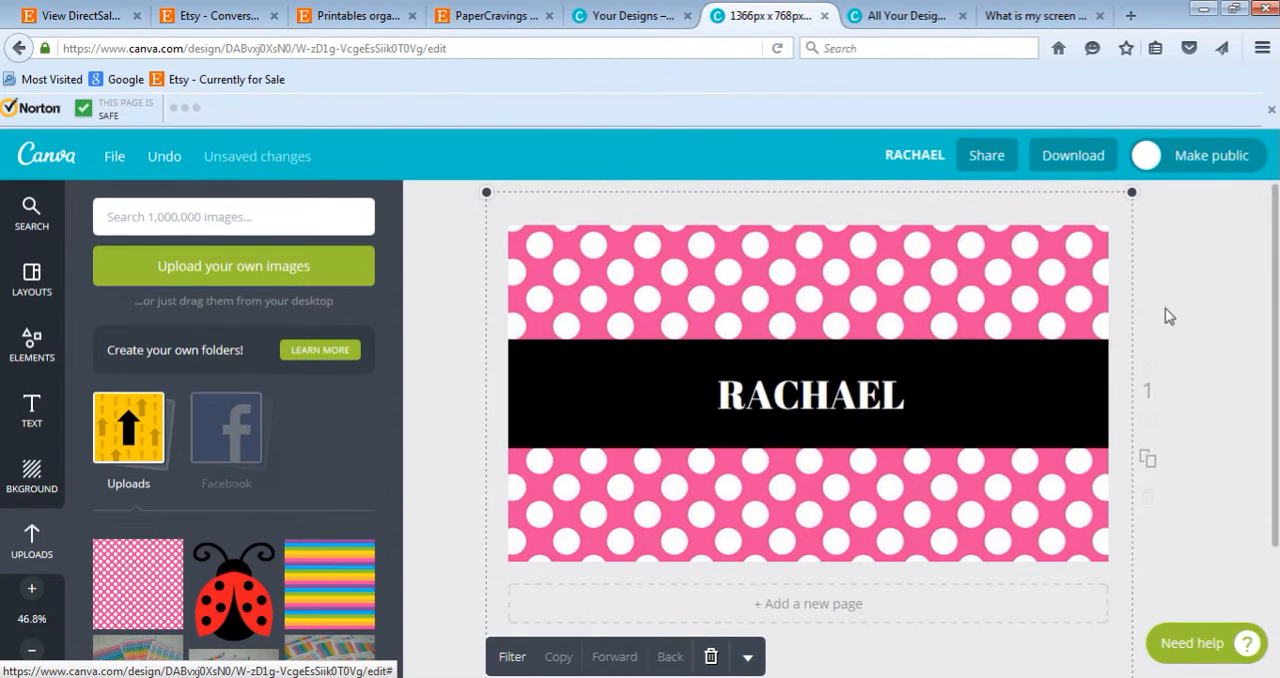
{"action": "left_click", "coordinate": [1114, 308]}
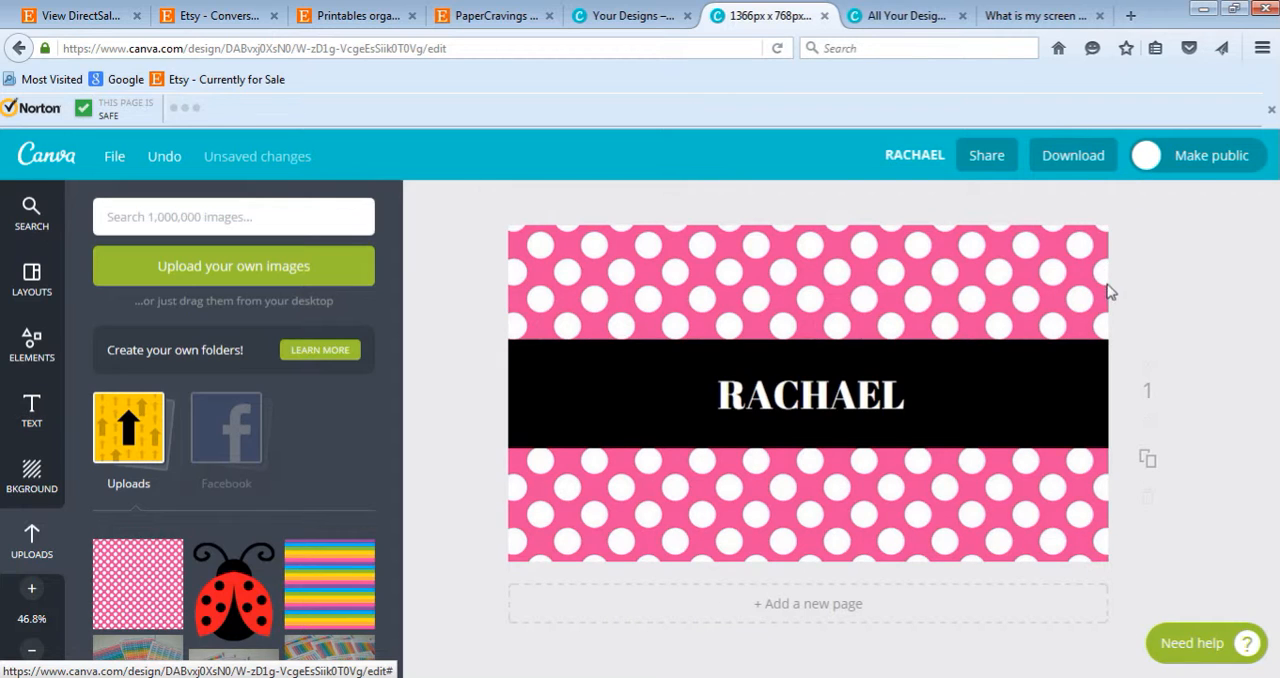
{"action": "left_click", "coordinate": [1100, 263]}
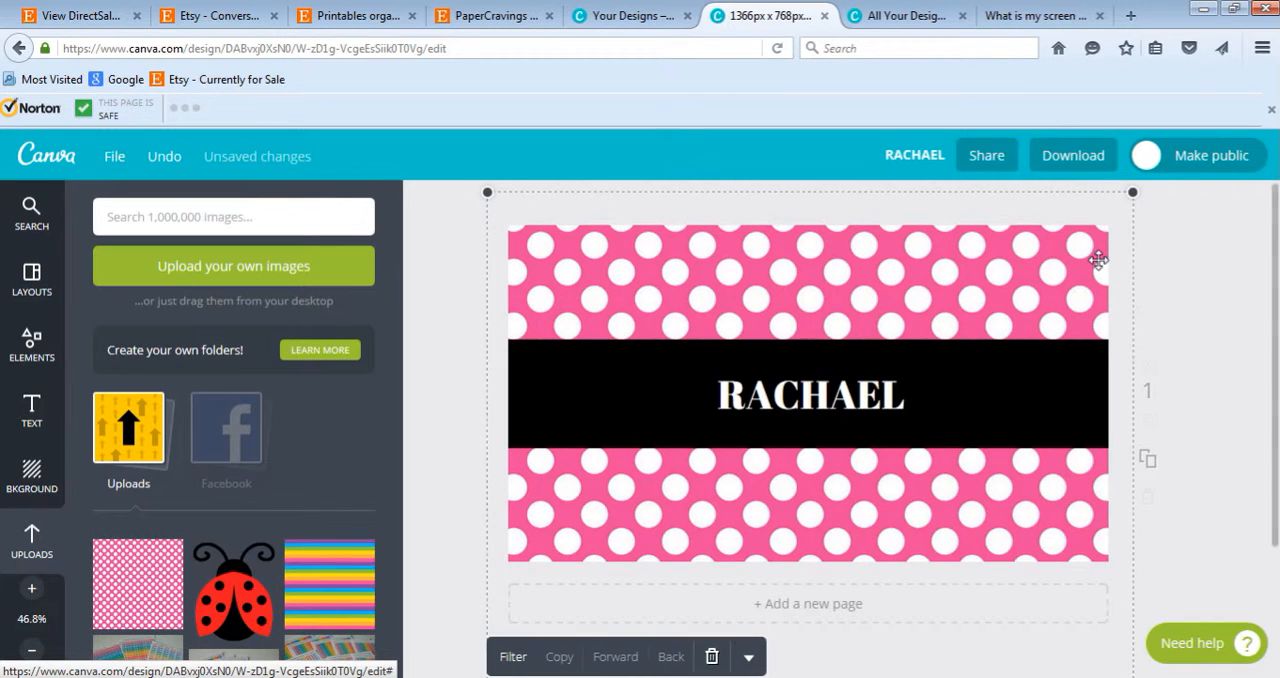
{"action": "key", "text": "Left"}
{"action": "key", "text": "Left"}
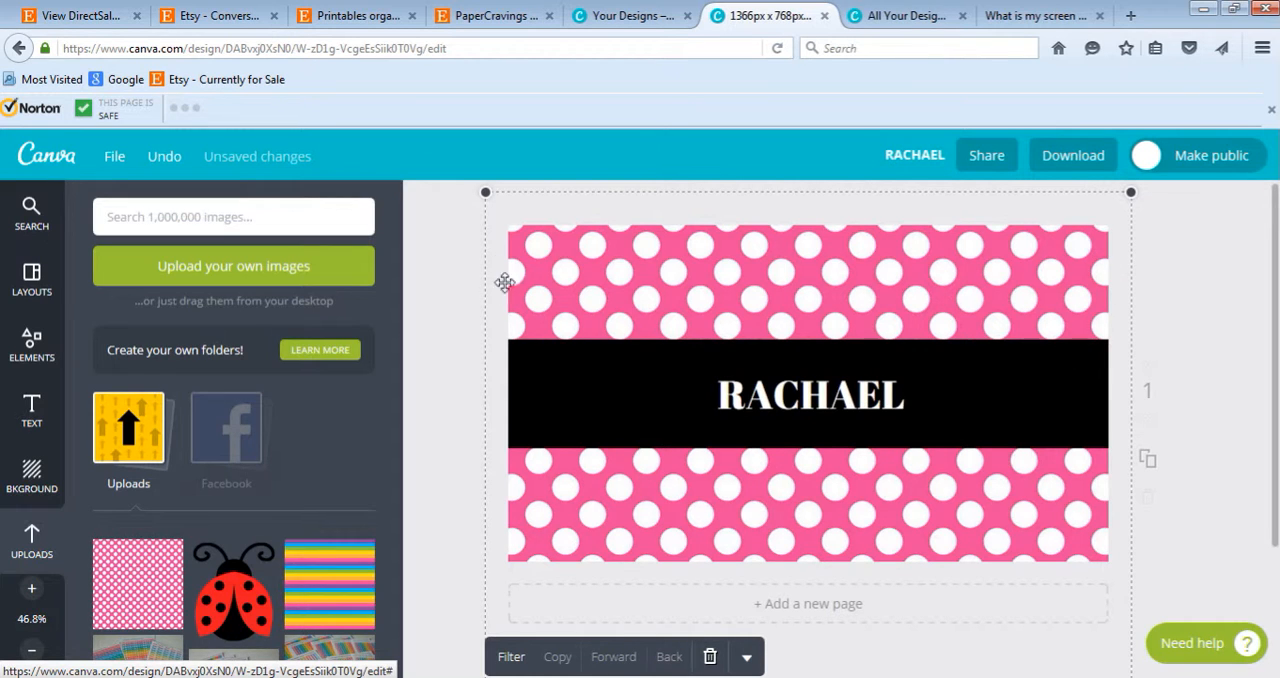
{"action": "left_click", "coordinate": [1236, 310]}
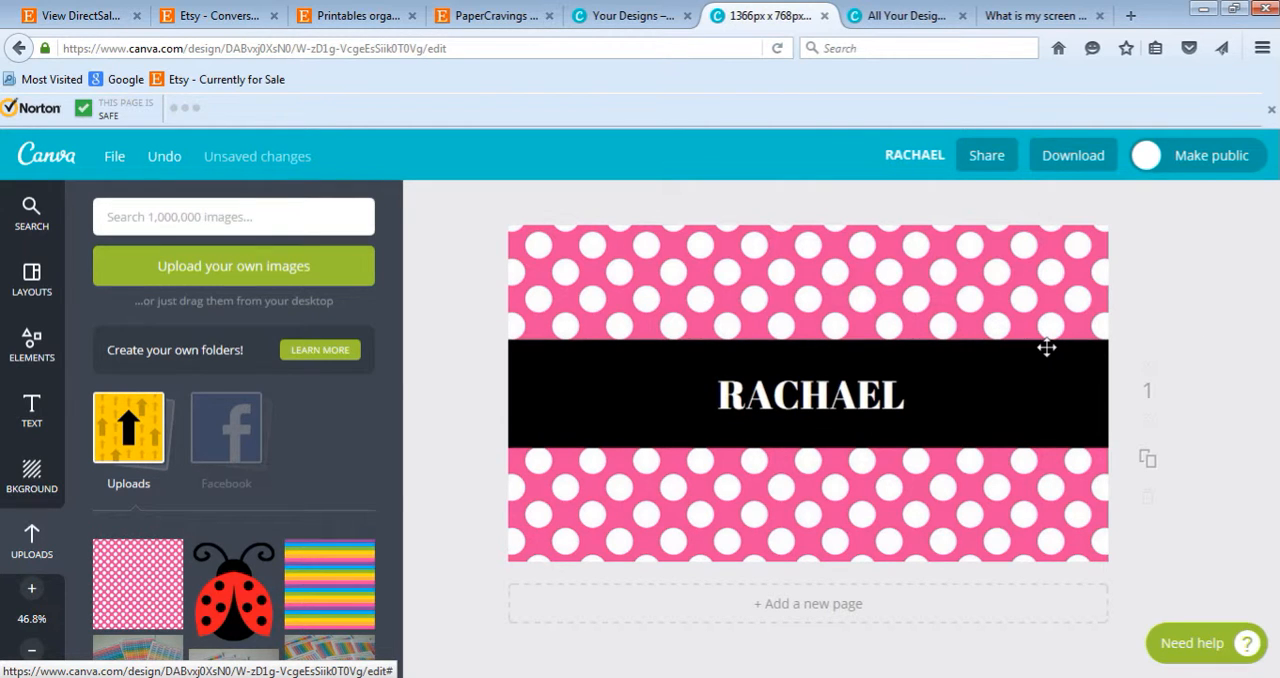
- Make the black name band thinner by shrinking it evenly from its upper and lower edges around the heading
{"action": "left_click", "coordinate": [966, 346]}
{"action": "left_click_drag", "start_coordinate": [807, 340], "coordinate": [808, 358]}
{"action": "left_click_drag", "start_coordinate": [808, 447], "coordinate": [812, 438]}
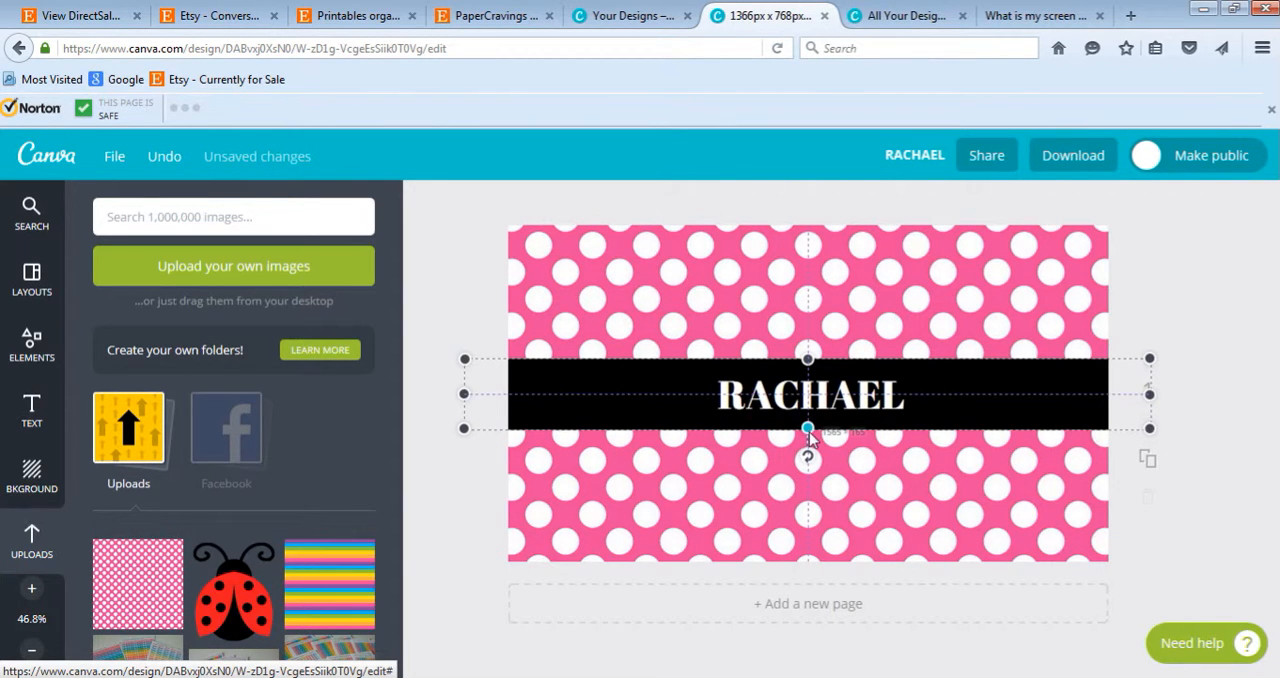
{"action": "left_click", "coordinate": [1167, 334]}
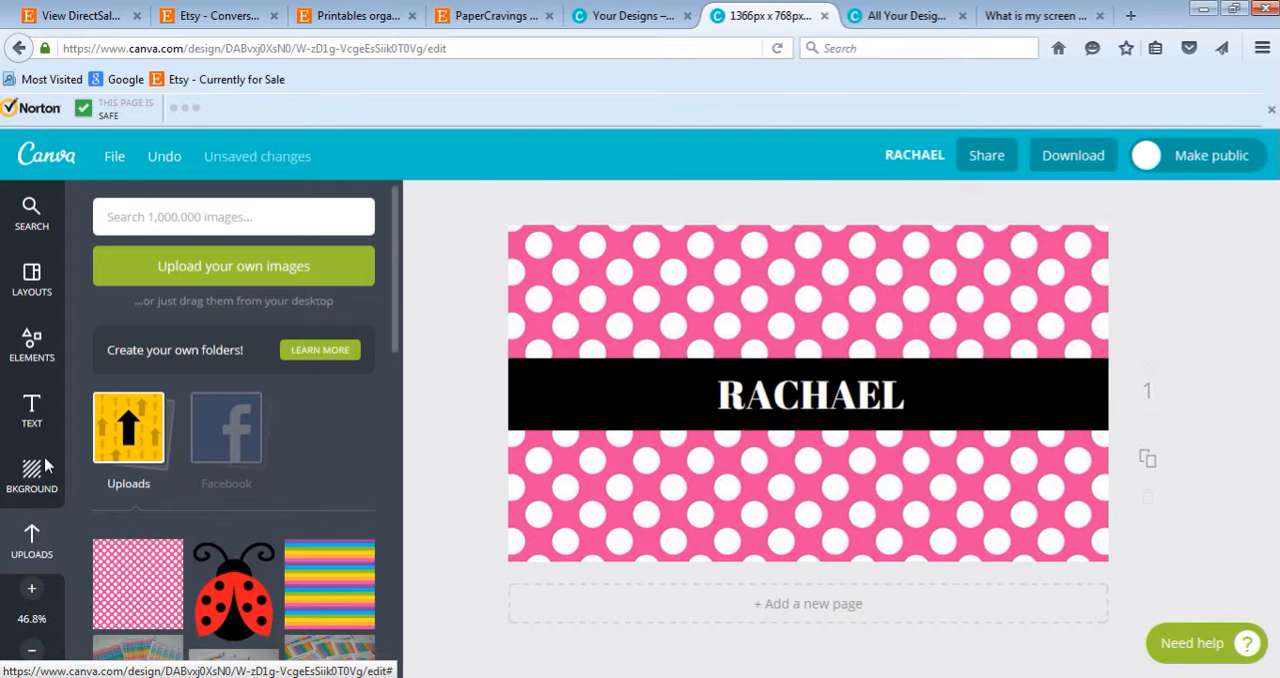
- Add the white square outline shape to the design and stretch it horizontally past both sides of the page
{"action": "left_click", "coordinate": [33, 346]}
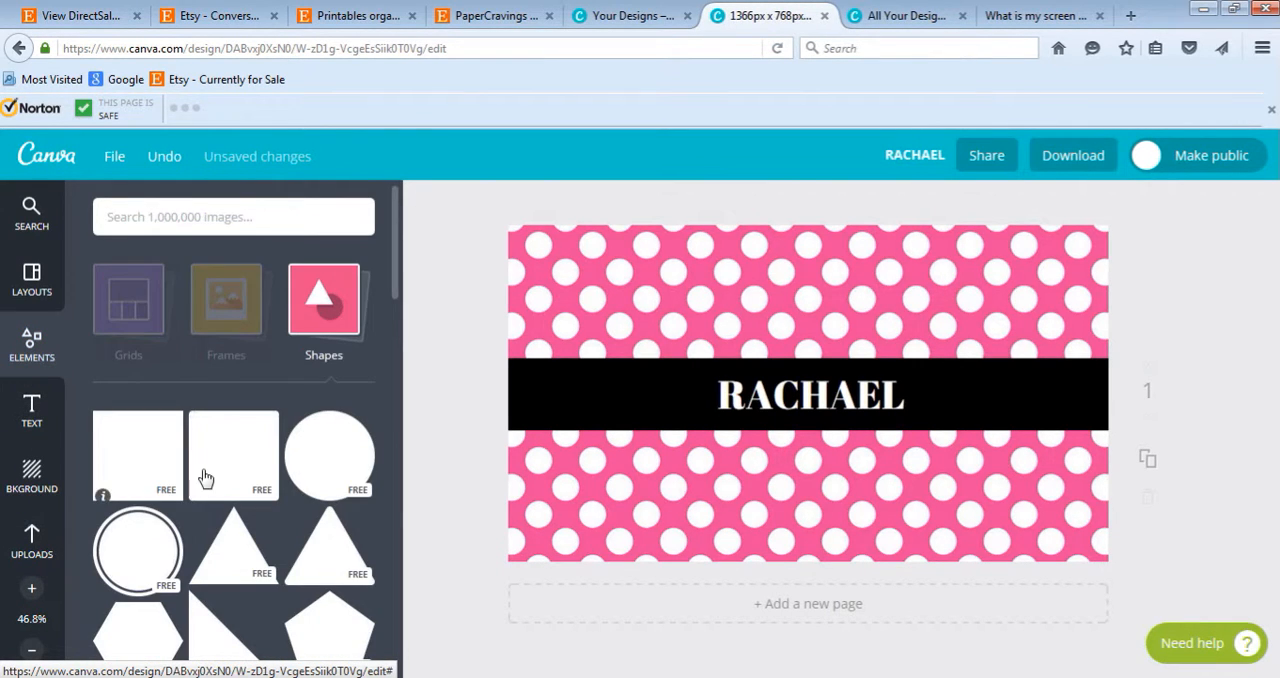
{"action": "scroll", "coordinate": [205, 478], "scroll_direction": "down", "scroll_amount": 10}
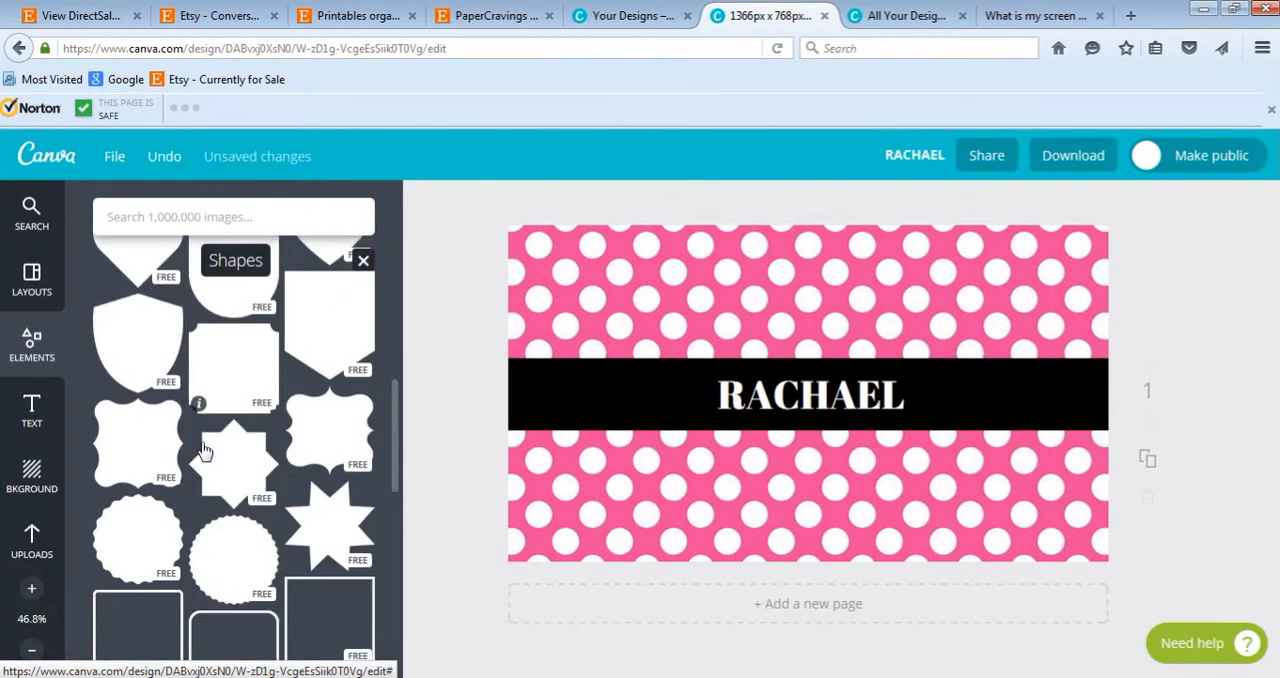
{"action": "scroll", "coordinate": [202, 451], "scroll_direction": "down", "scroll_amount": 8}
{"action": "scroll", "coordinate": [202, 452], "scroll_direction": "up", "scroll_amount": 4}
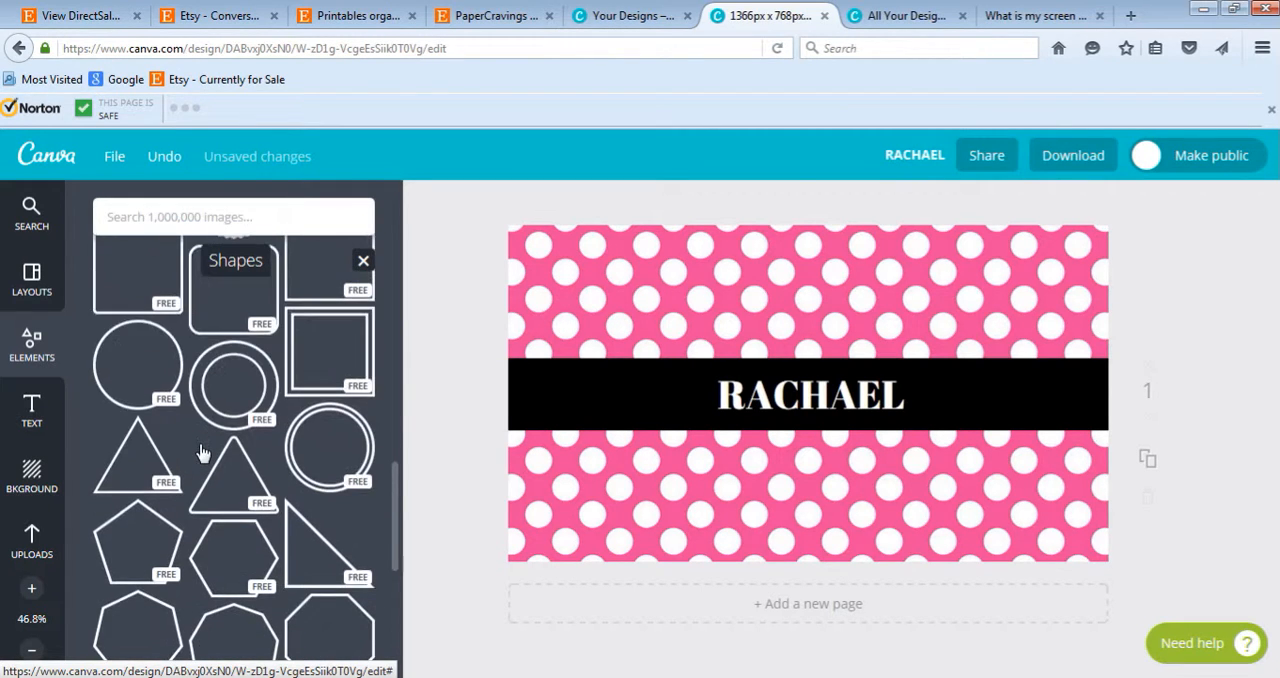
{"action": "scroll", "coordinate": [202, 453], "scroll_direction": "up", "scroll_amount": 3}
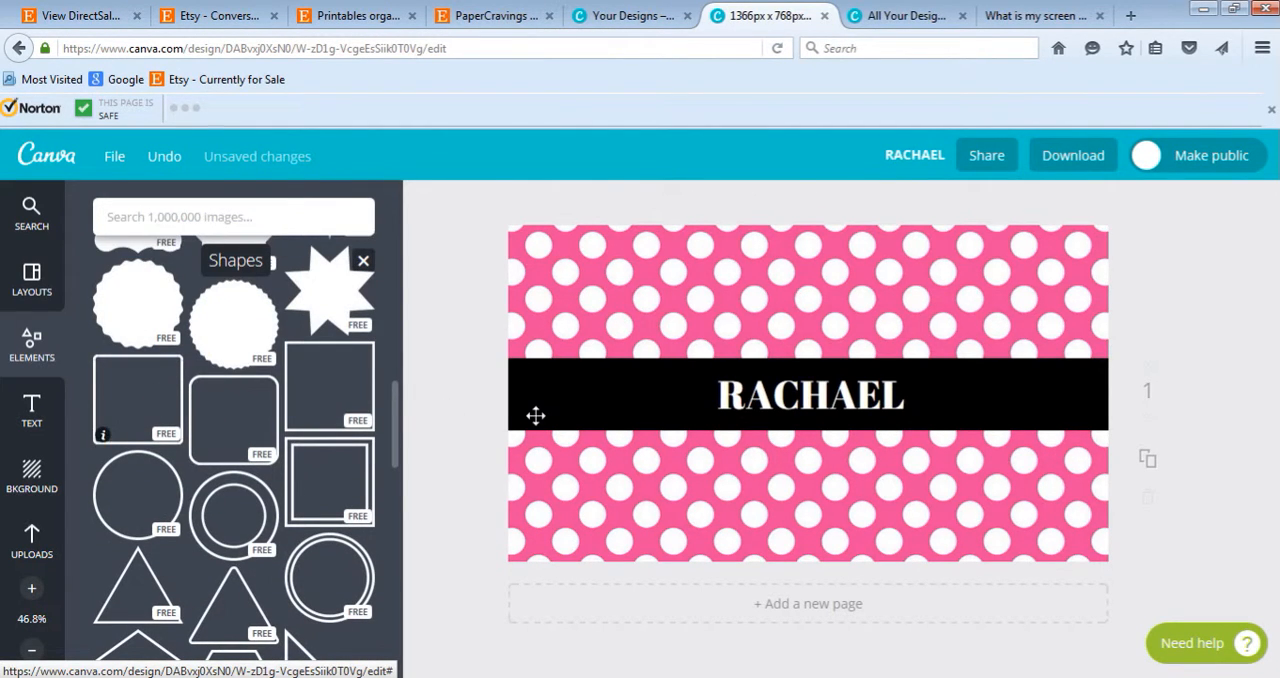
{"action": "left_click_drag", "start_coordinate": [648, 394], "coordinate": [440, 393]}
{"action": "left_click_drag", "start_coordinate": [968, 394], "coordinate": [1222, 405]}
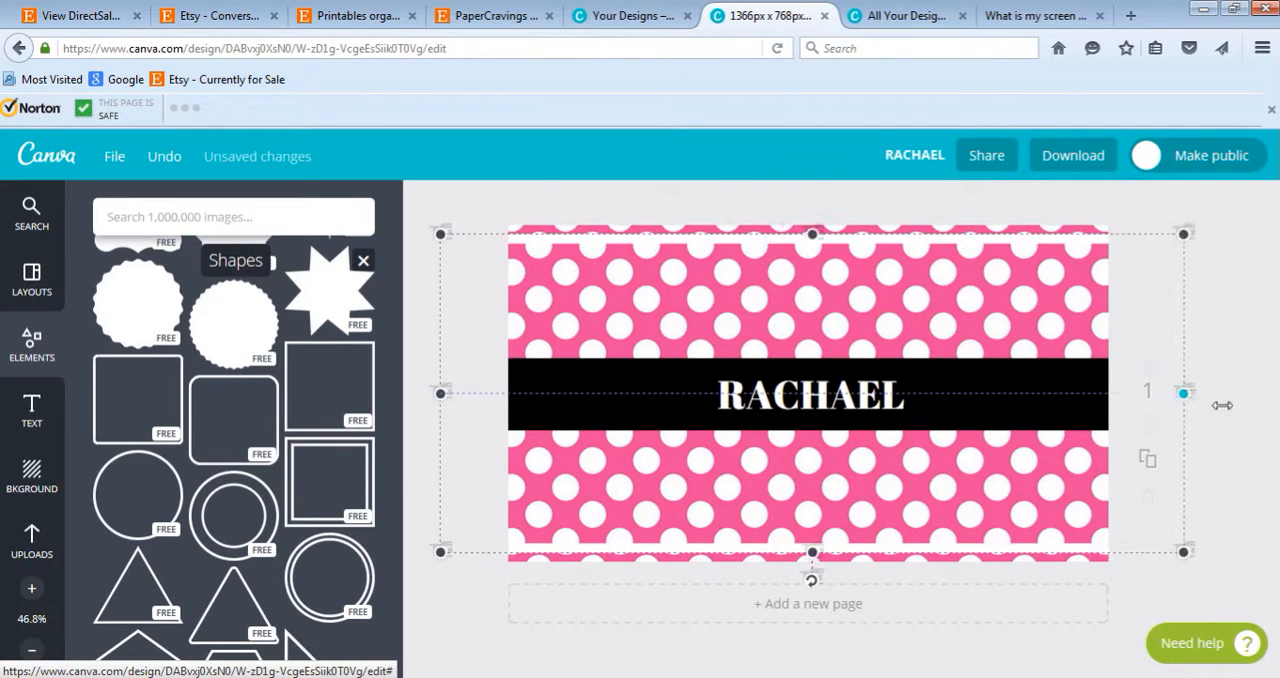
- Reduce the white outline's height to fit the black band as borders above and below, and adjust its alignment slightly
{"action": "left_click_drag", "start_coordinate": [834, 236], "coordinate": [873, 358]}
{"action": "left_click_drag", "start_coordinate": [834, 398], "coordinate": [834, 432]}
{"action": "left_click", "coordinate": [1182, 494]}
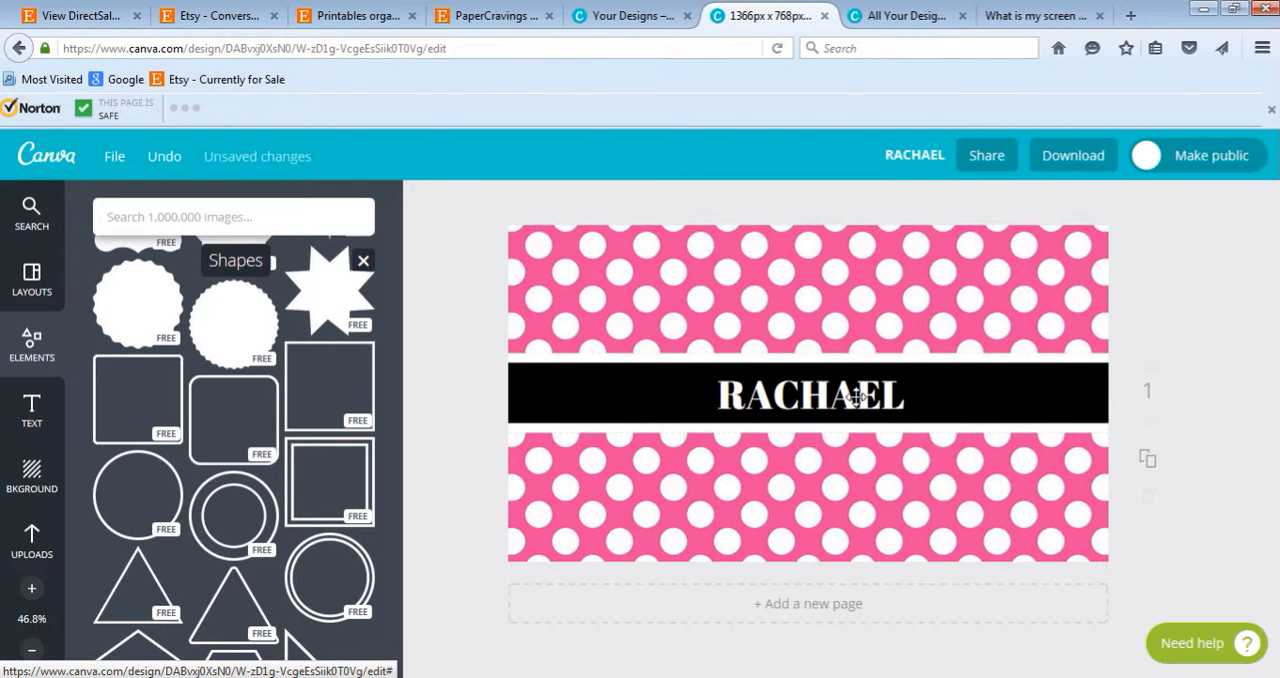
{"action": "left_click_drag", "start_coordinate": [862, 395], "coordinate": [858, 395]}
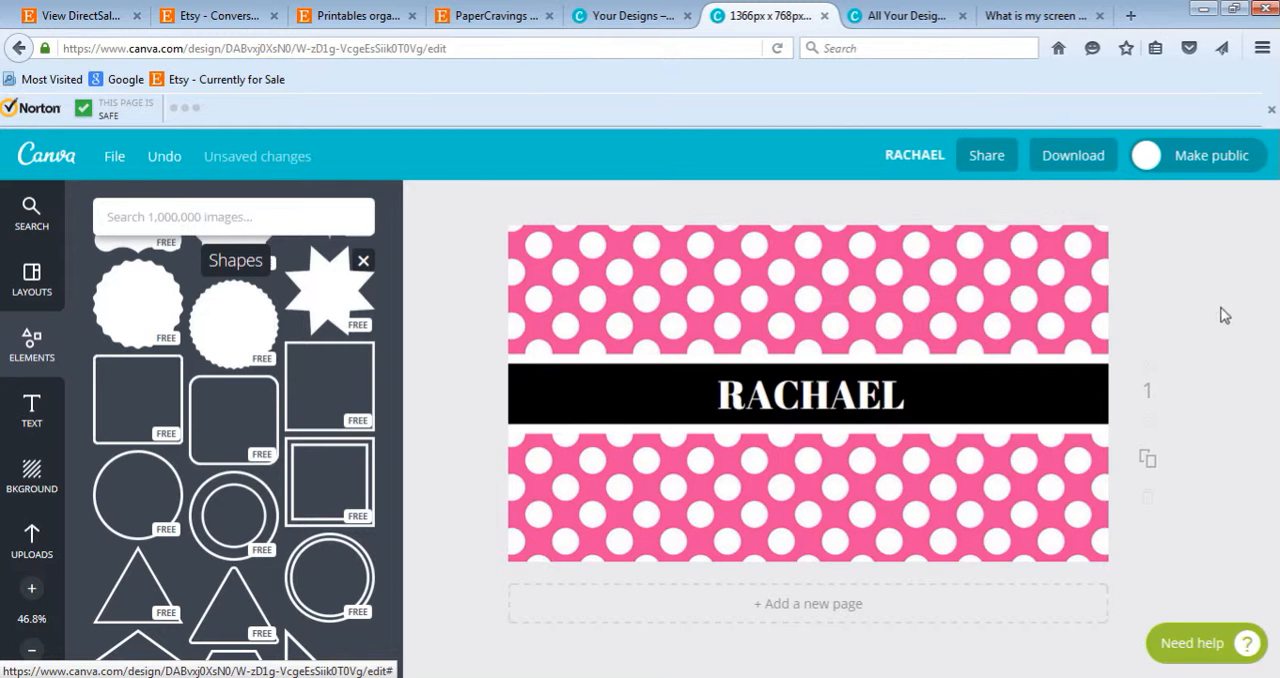
- Check the download format options without downloading, and save the design
{"action": "left_click", "coordinate": [1073, 158]}
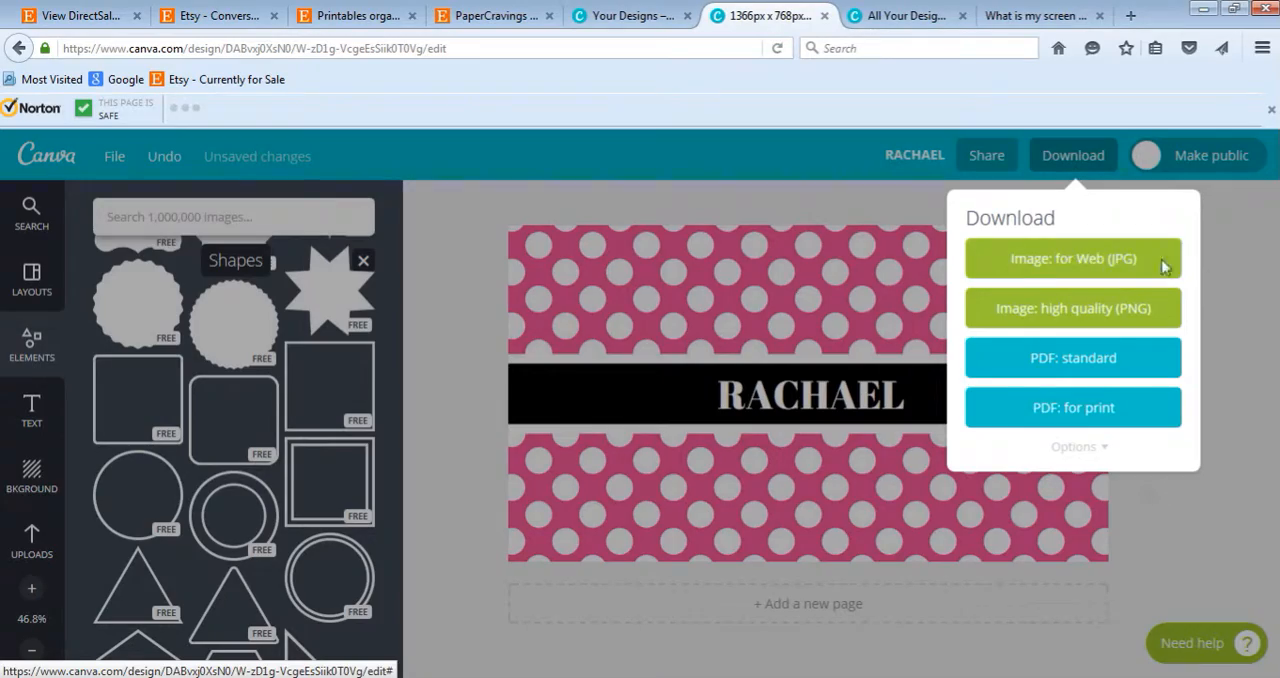
{"action": "left_click", "coordinate": [740, 258]}
{"action": "left_click", "coordinate": [115, 157]}
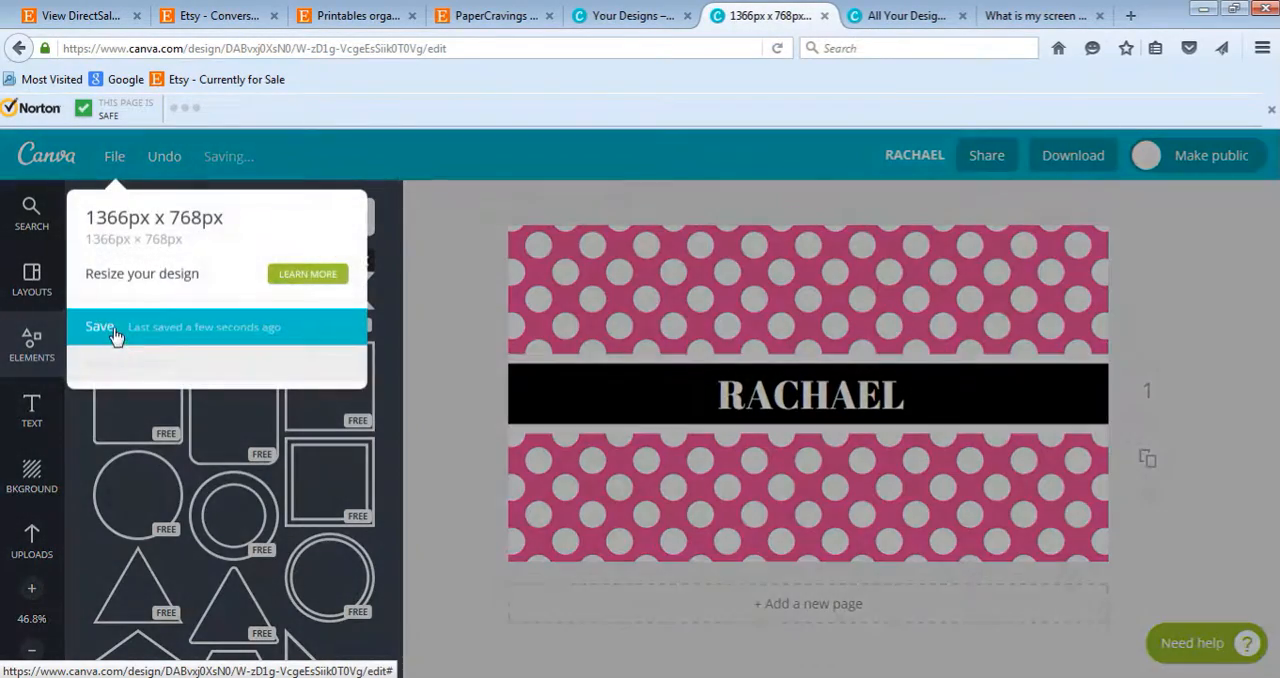
{"action": "left_click", "coordinate": [112, 330]}
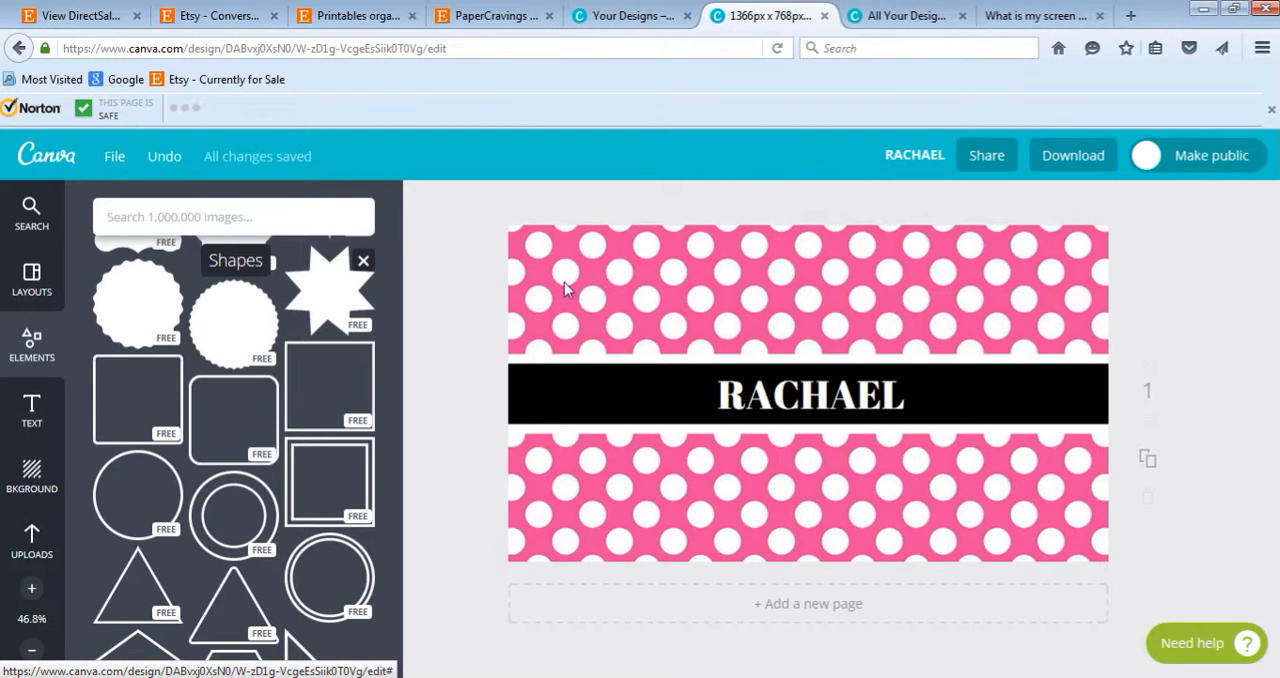
- Open the collection of uploaded images
{"action": "left_click", "coordinate": [34, 540]}
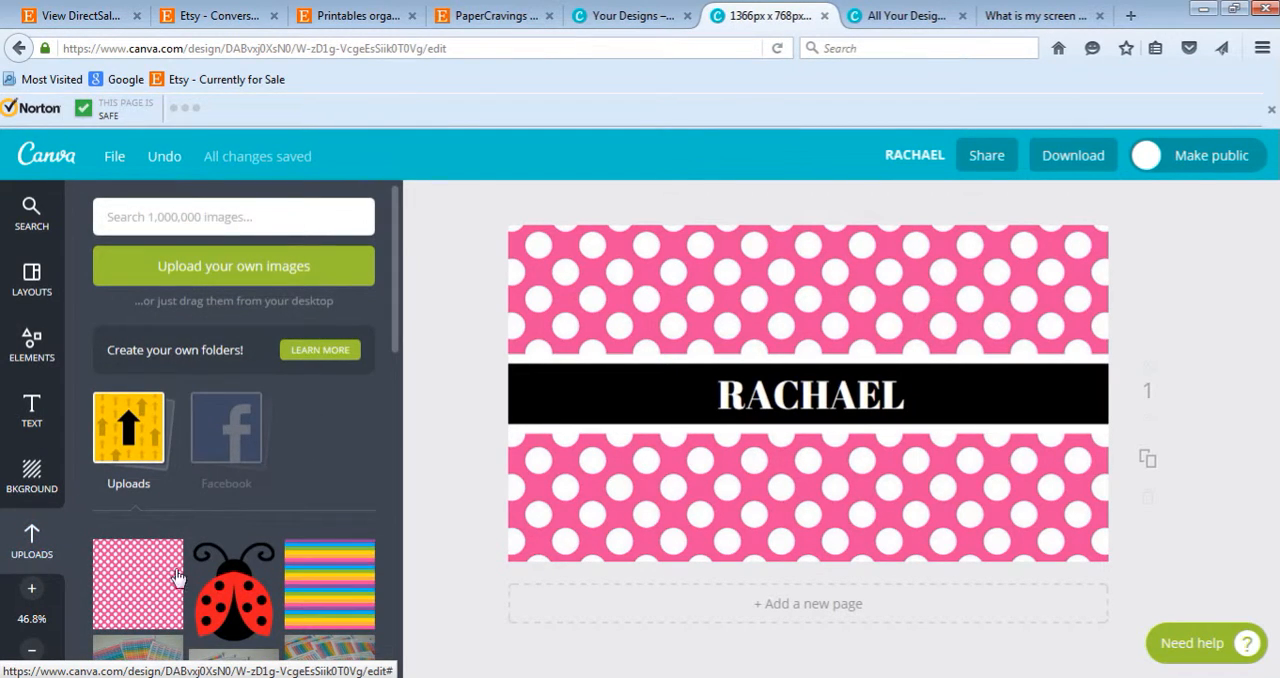